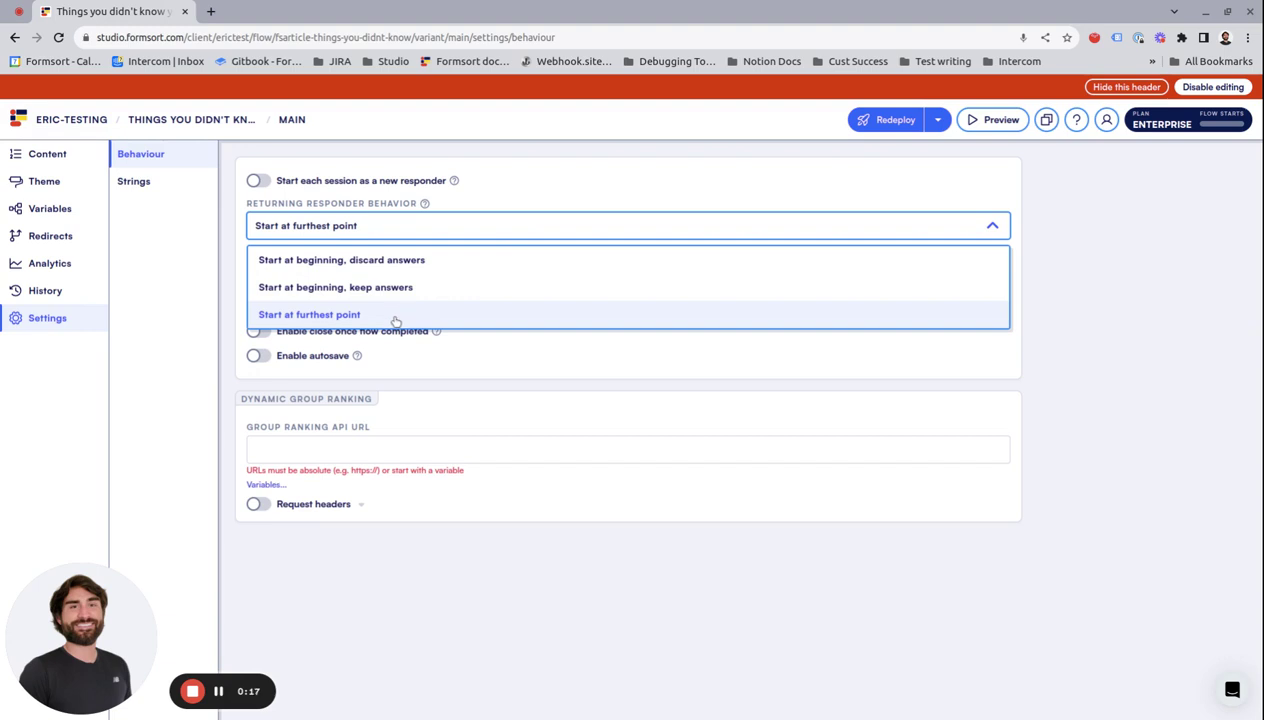
Step: Keep 'Start at furthest point', redeploy to production superseding past revisions, and copy the live link
left_click(530, 166)
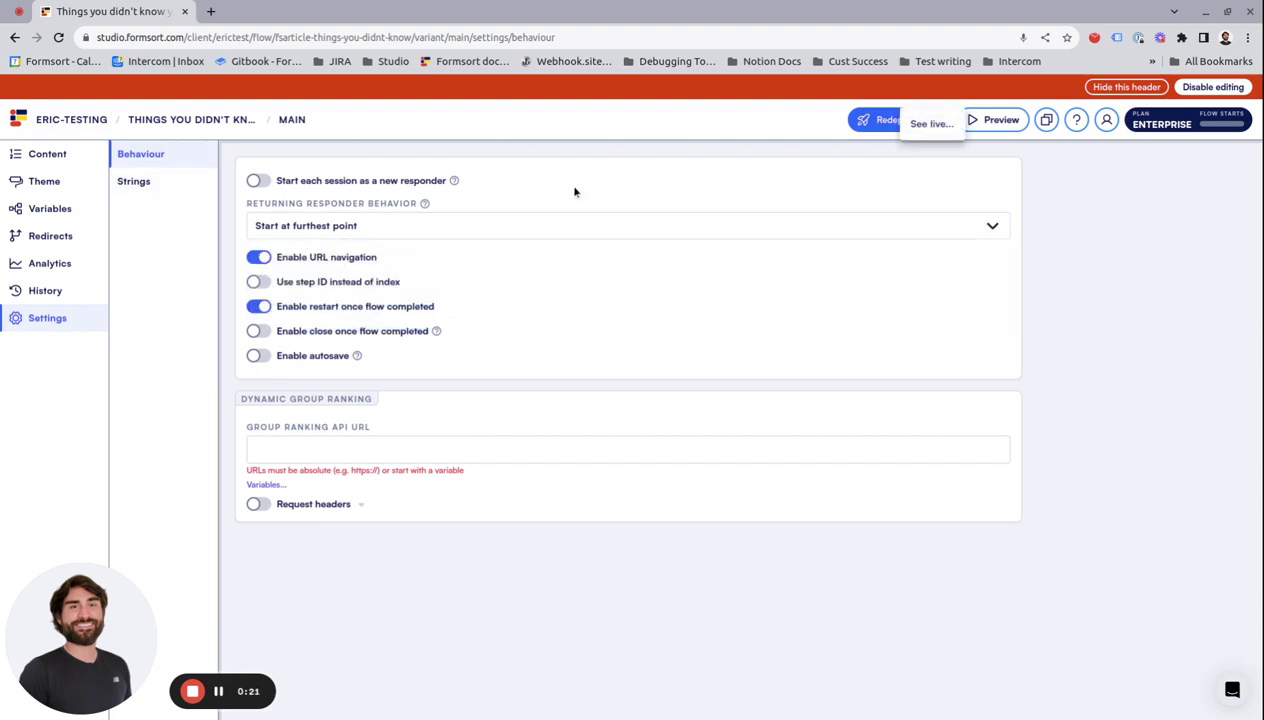
left_click(878, 120)
left_click(450, 483)
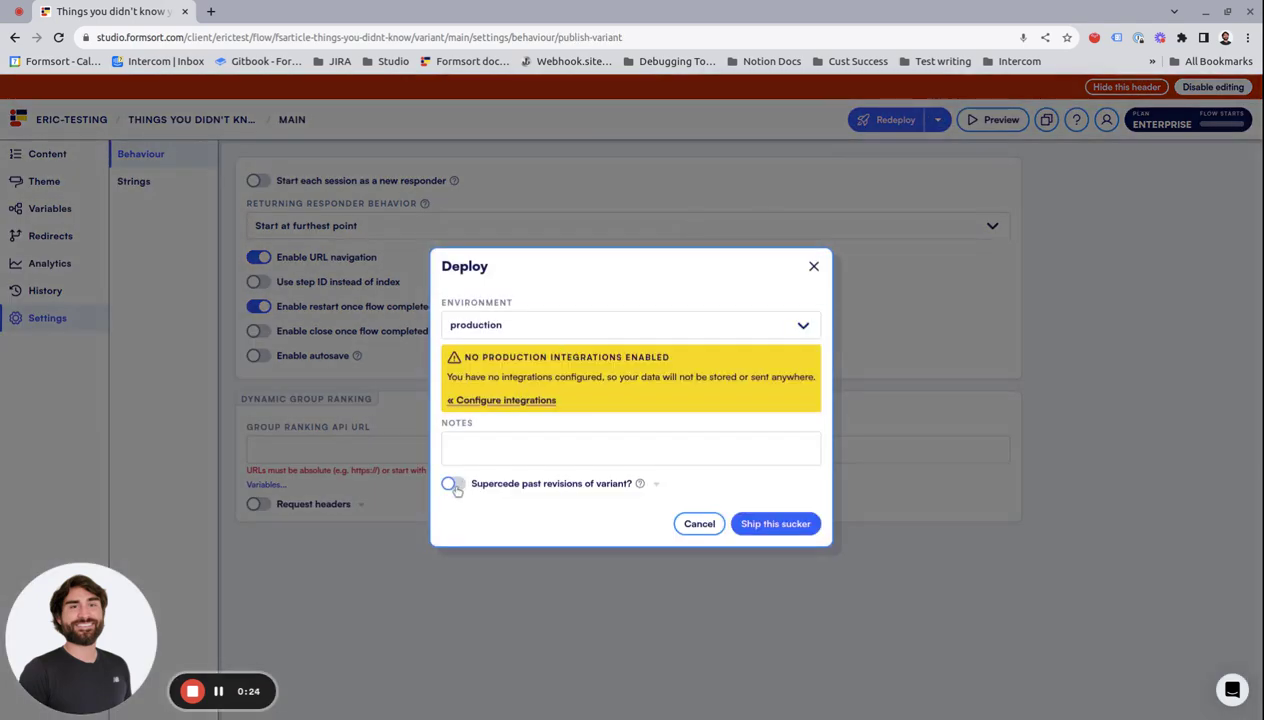
left_click(748, 524)
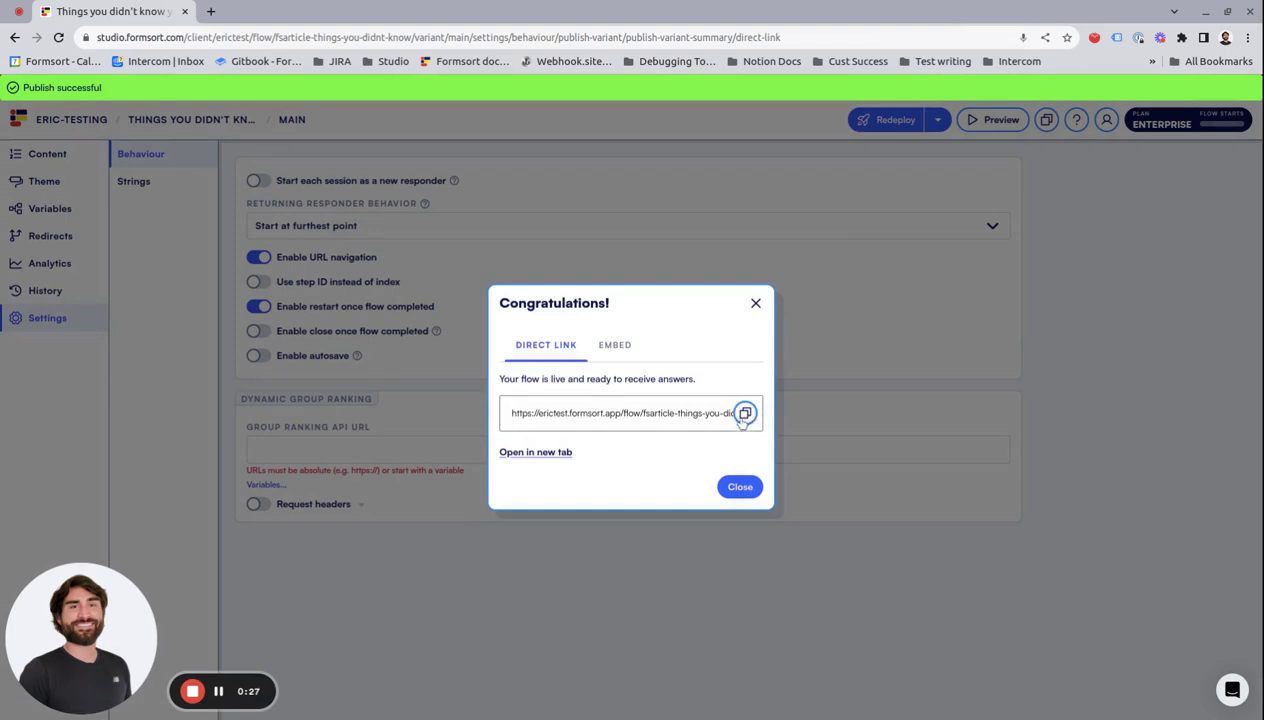
left_click(745, 413)
left_click(755, 303)
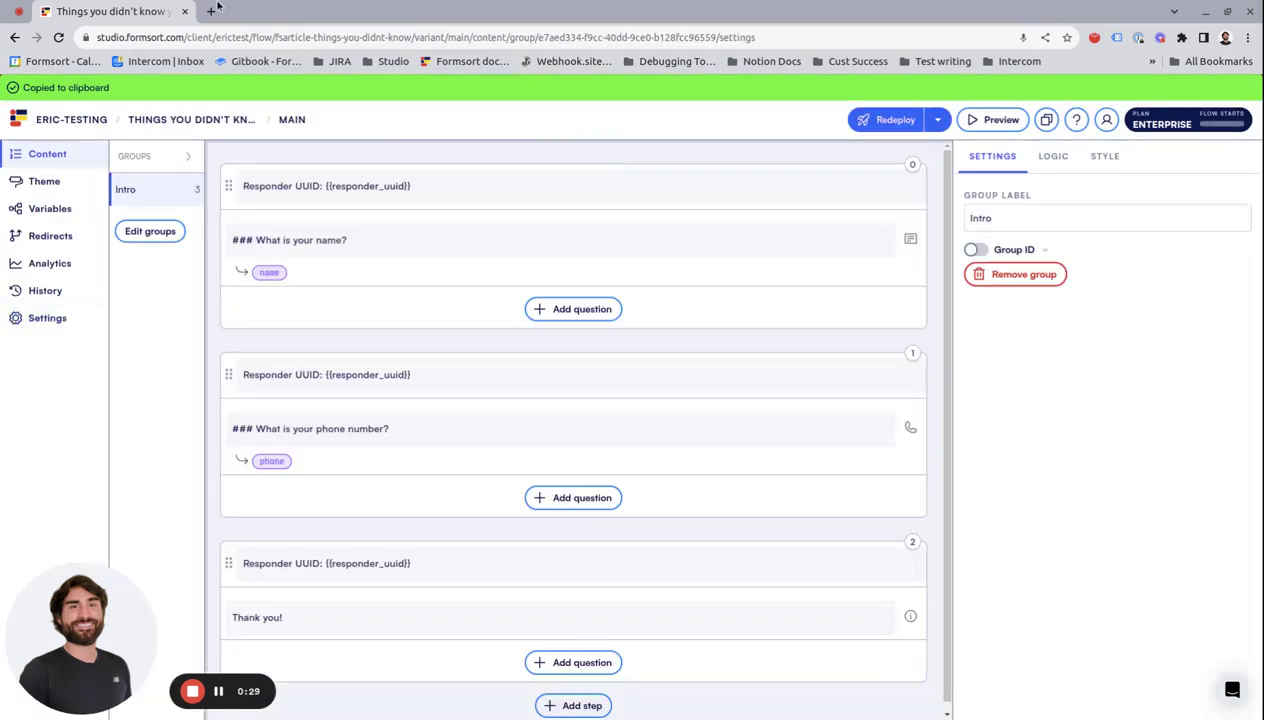
Step: Load the copied live flow link in a new browser tab
left_click(210, 11)
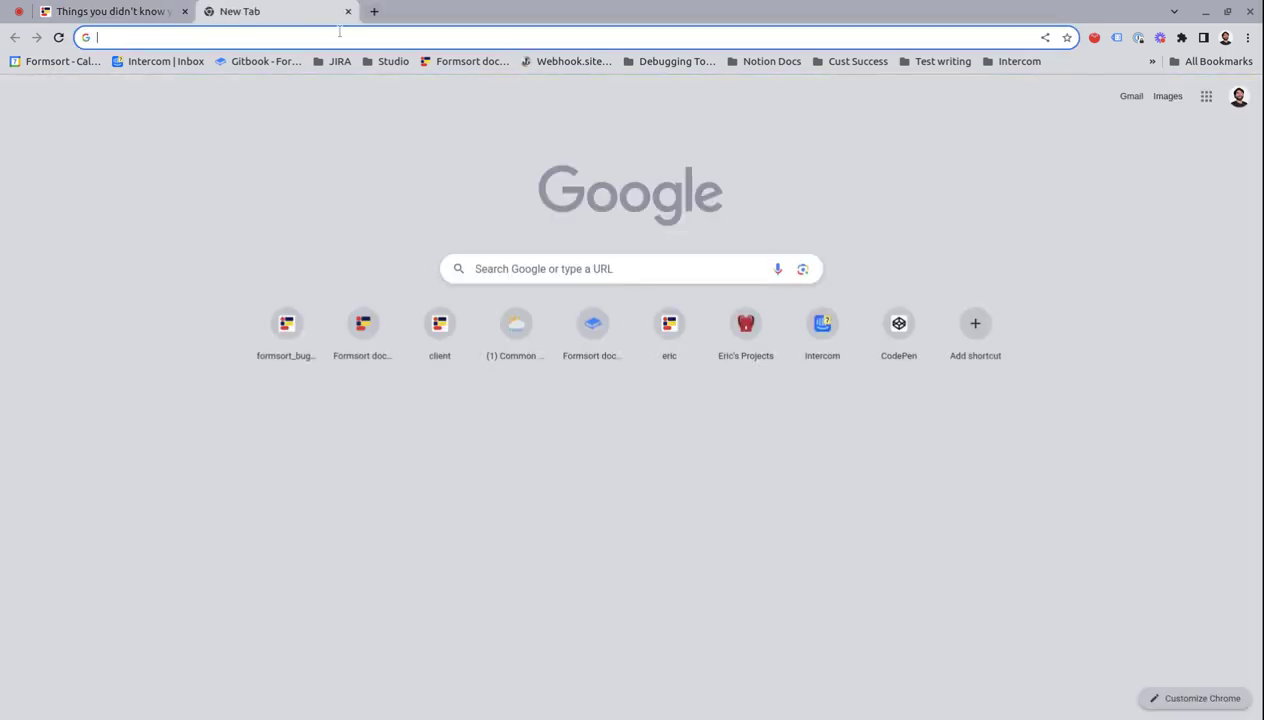
key("ctrl+v")
key("Return")
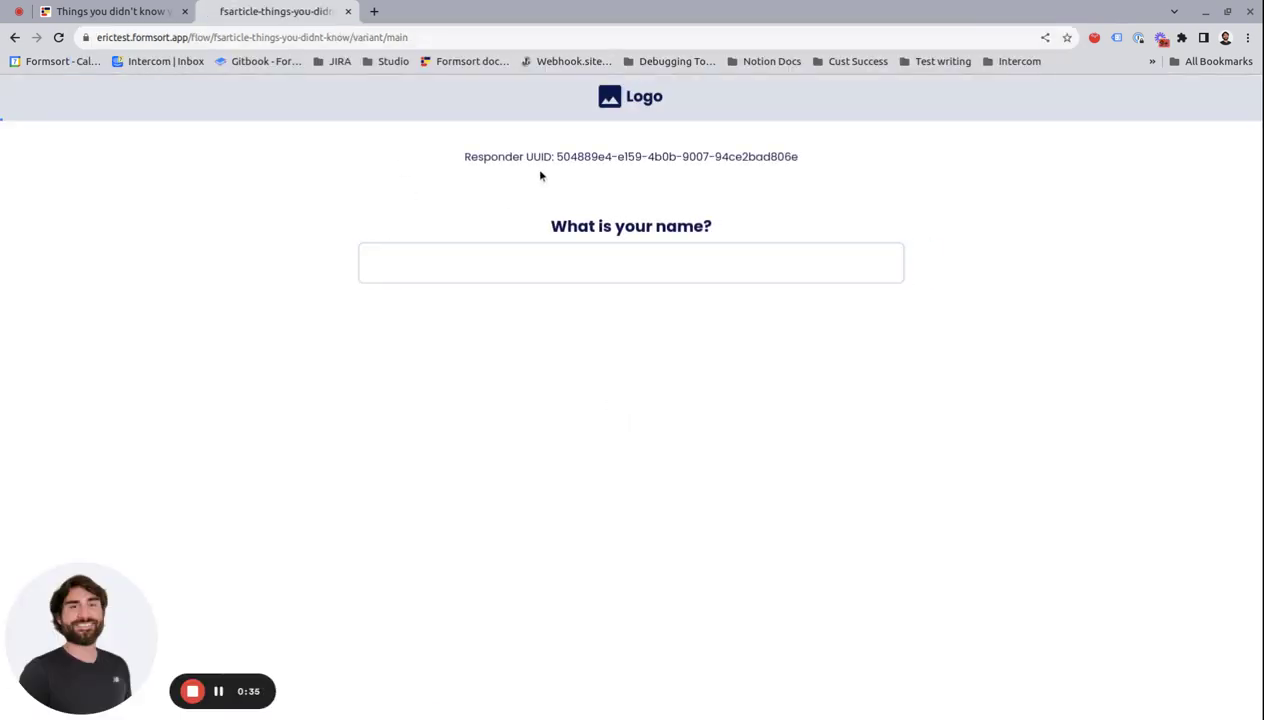
left_click_drag(560, 160, 743, 158)
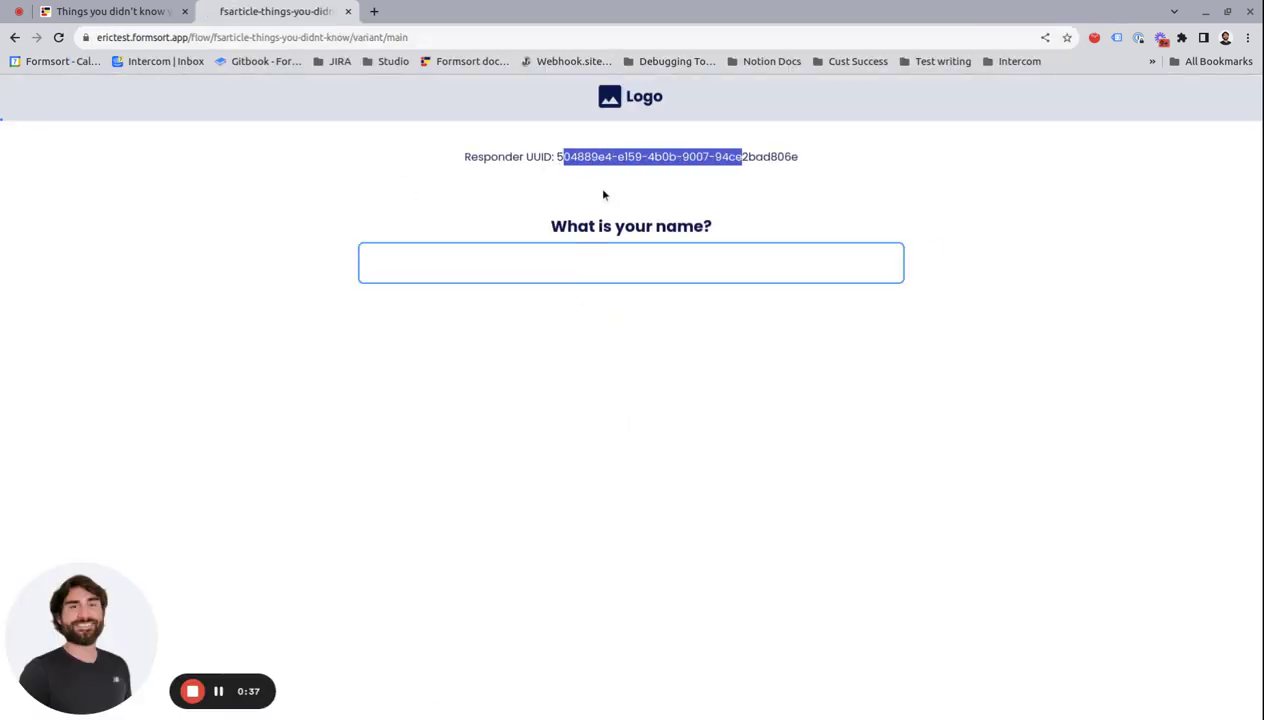
Step: Answer the name and phone number questions through to Thank you, then close the tab
left_click(575, 265)
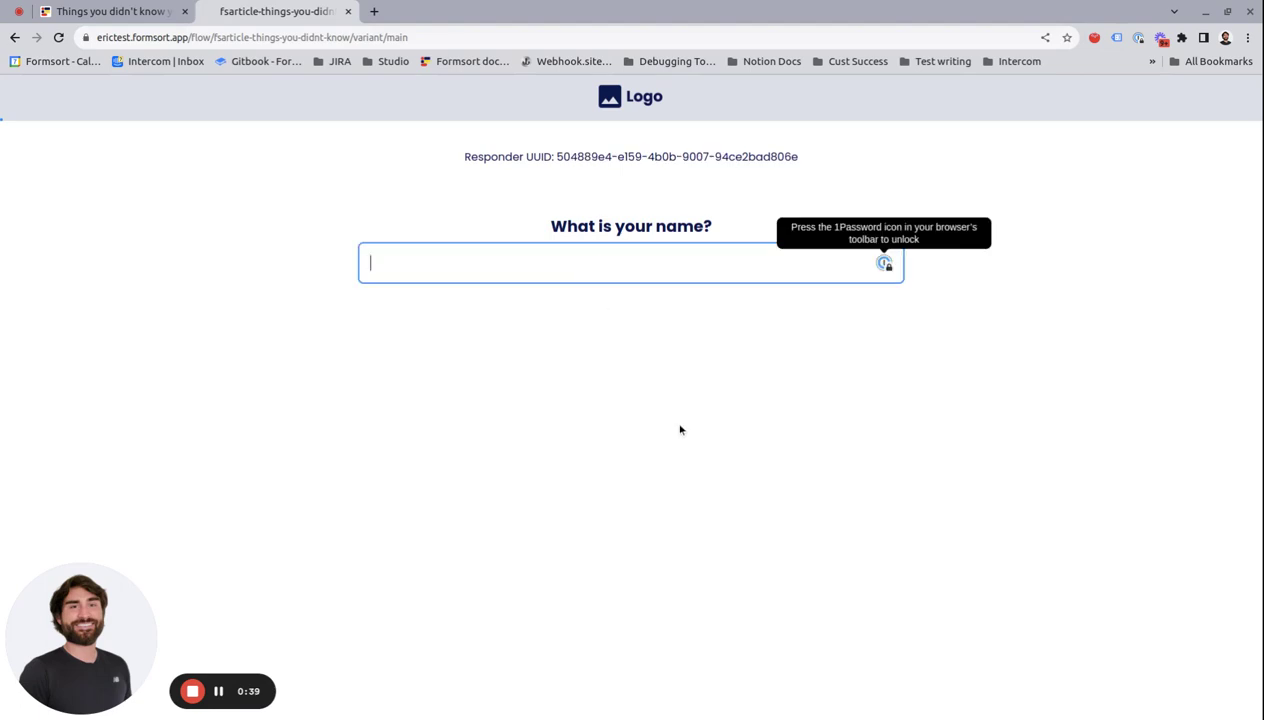
type("eric")
key("Return")
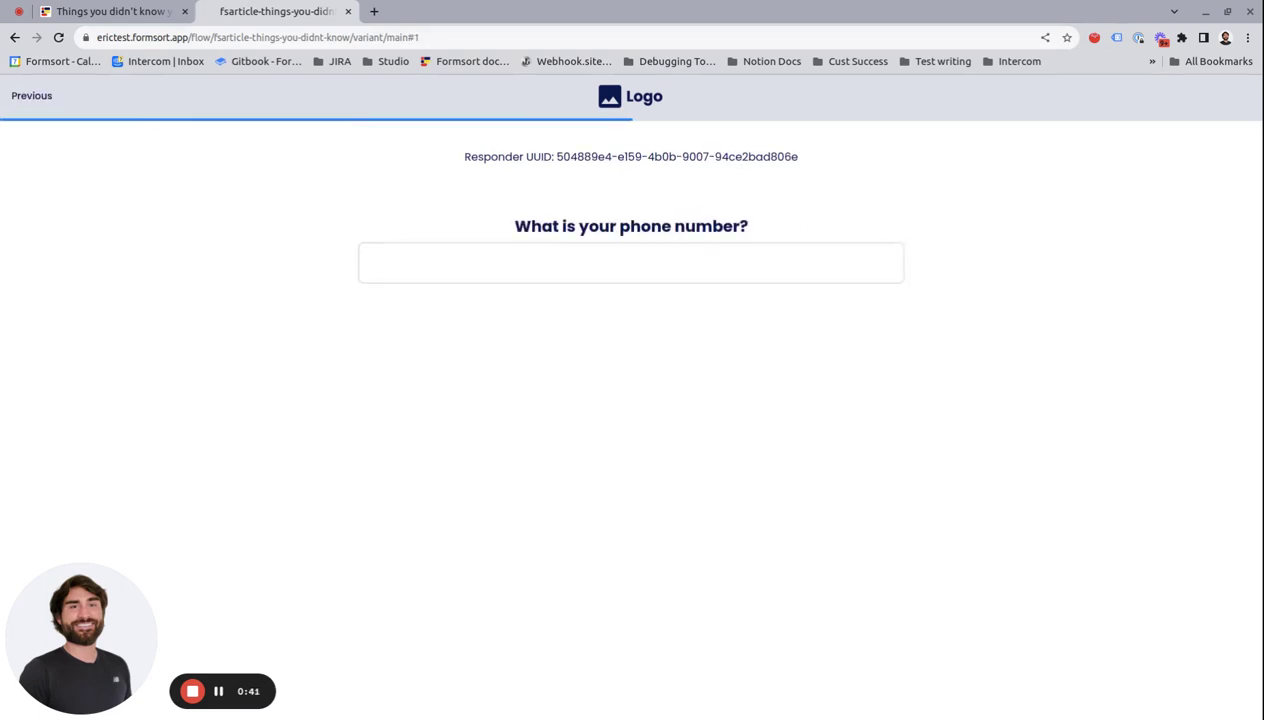
left_click(664, 270)
type("6262626262")
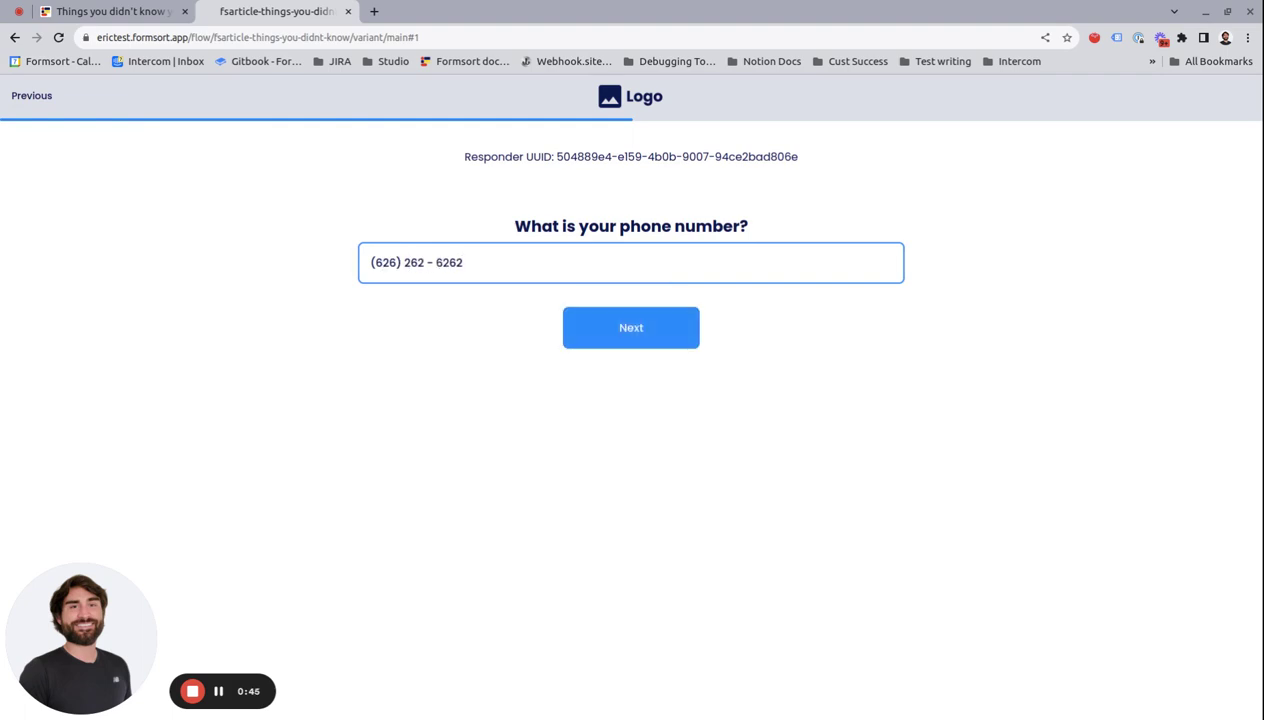
key("Return")
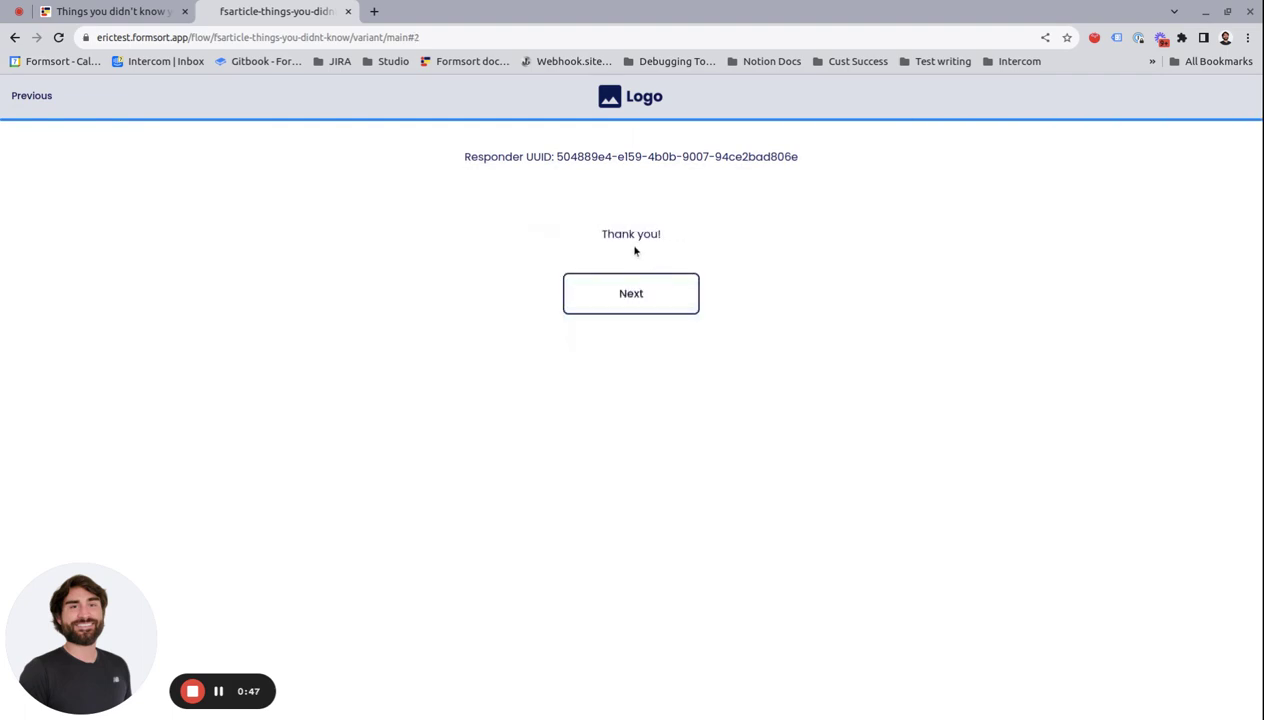
left_click(348, 12)
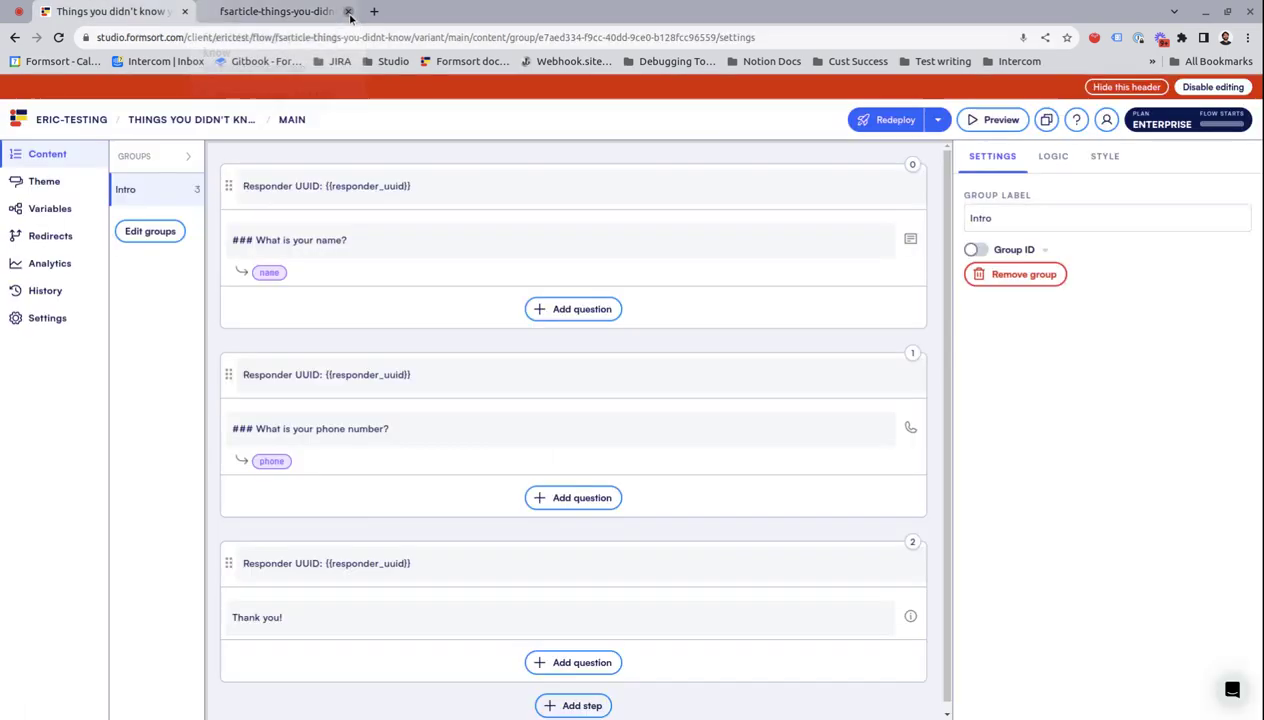
Step: Reopen the live flow and confirm it resumes at Thank you with the same responder UUID
left_click(212, 12)
key("ctrl+v")
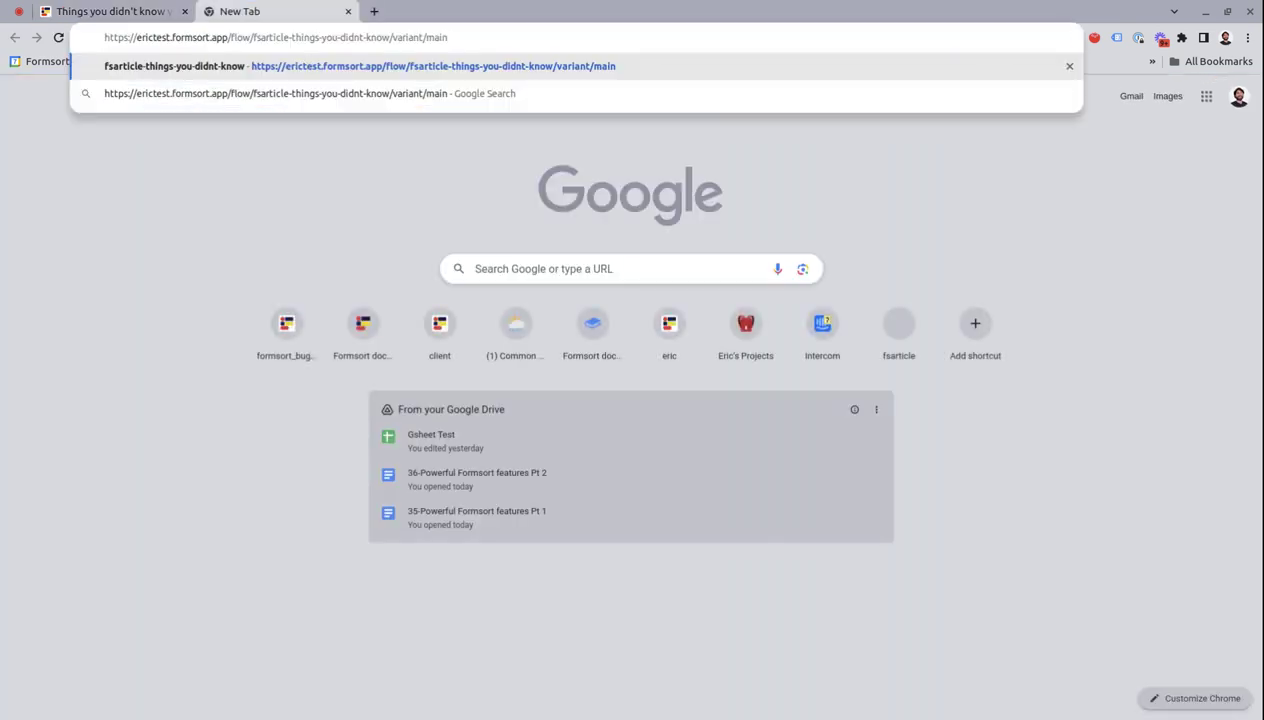
key("Return")
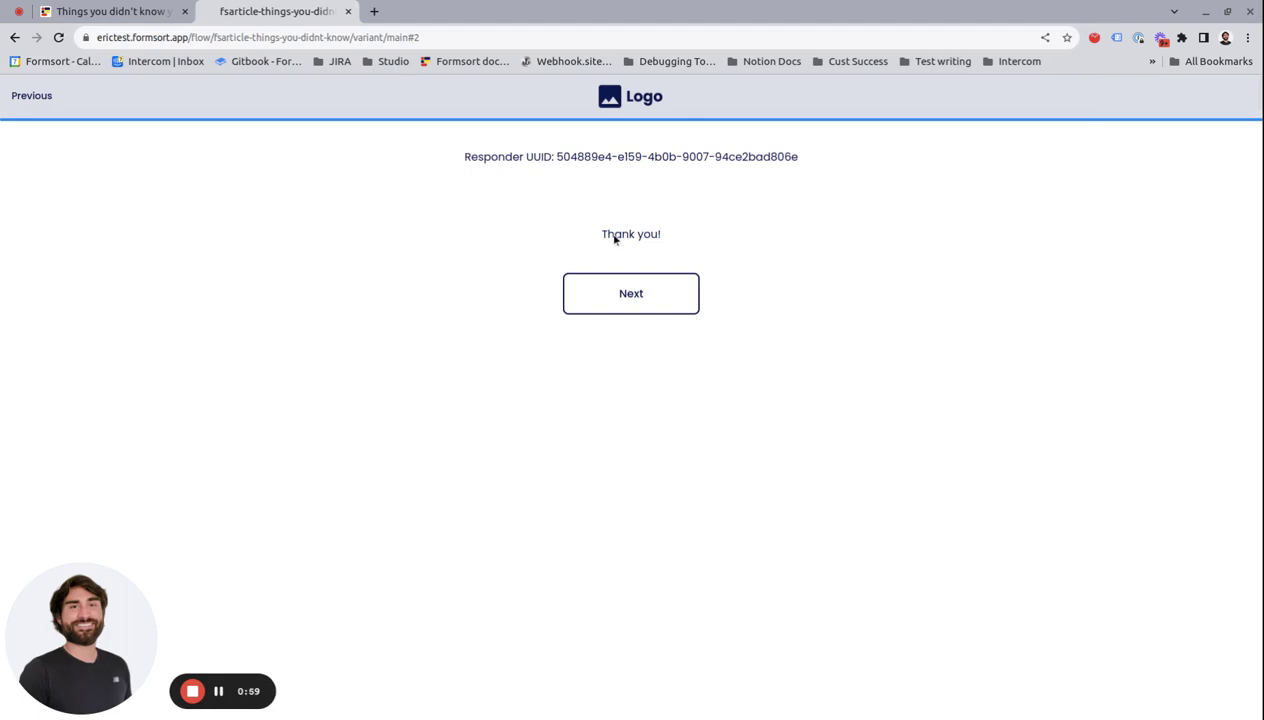
left_click_drag(596, 239, 686, 248)
left_click(680, 238)
left_click_drag(556, 156, 811, 161)
left_click(811, 161)
left_click_drag(463, 160, 551, 158)
left_click(556, 158)
Step: Step back through the phone and name questions, then close the flow tab
left_click(33, 98)
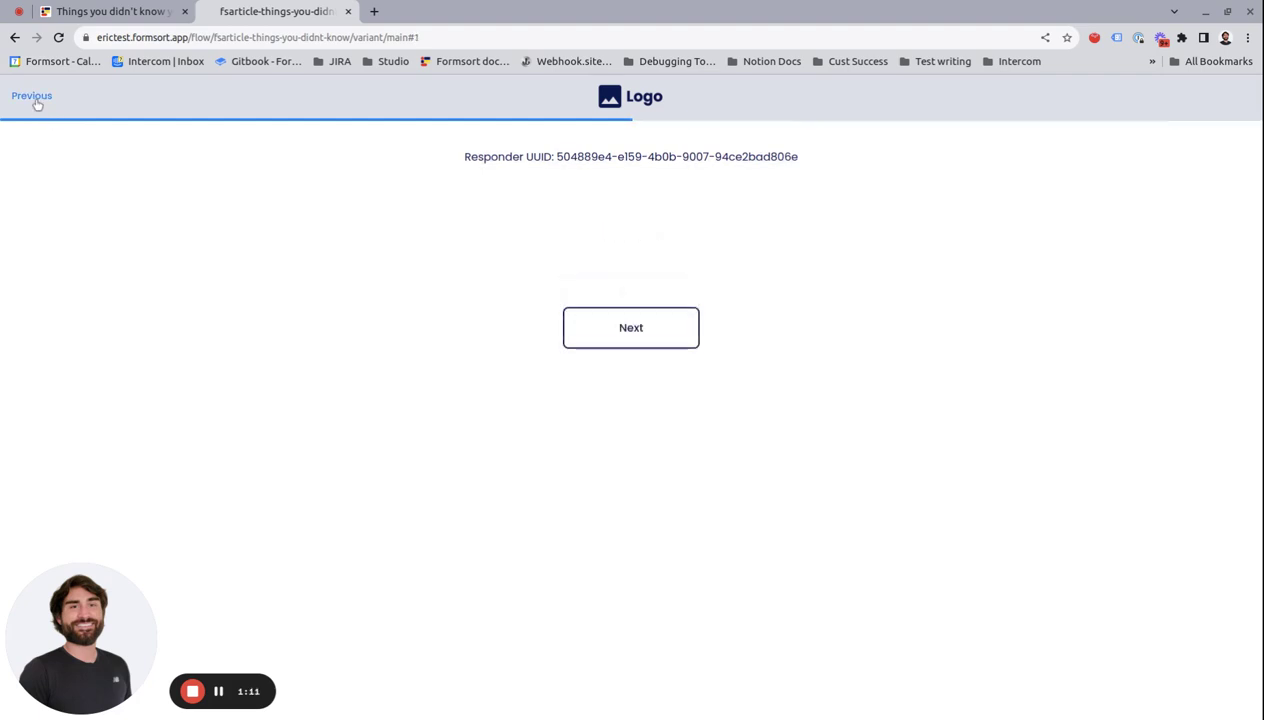
left_click(55, 116)
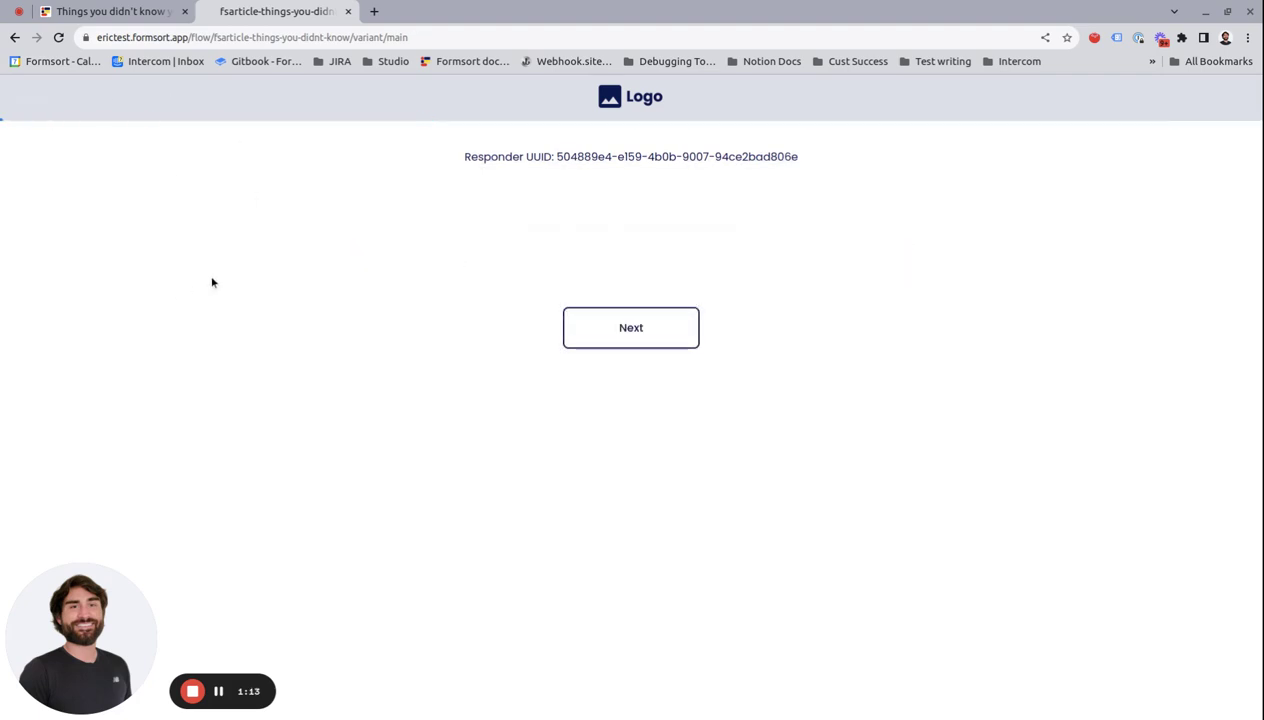
left_click(346, 12)
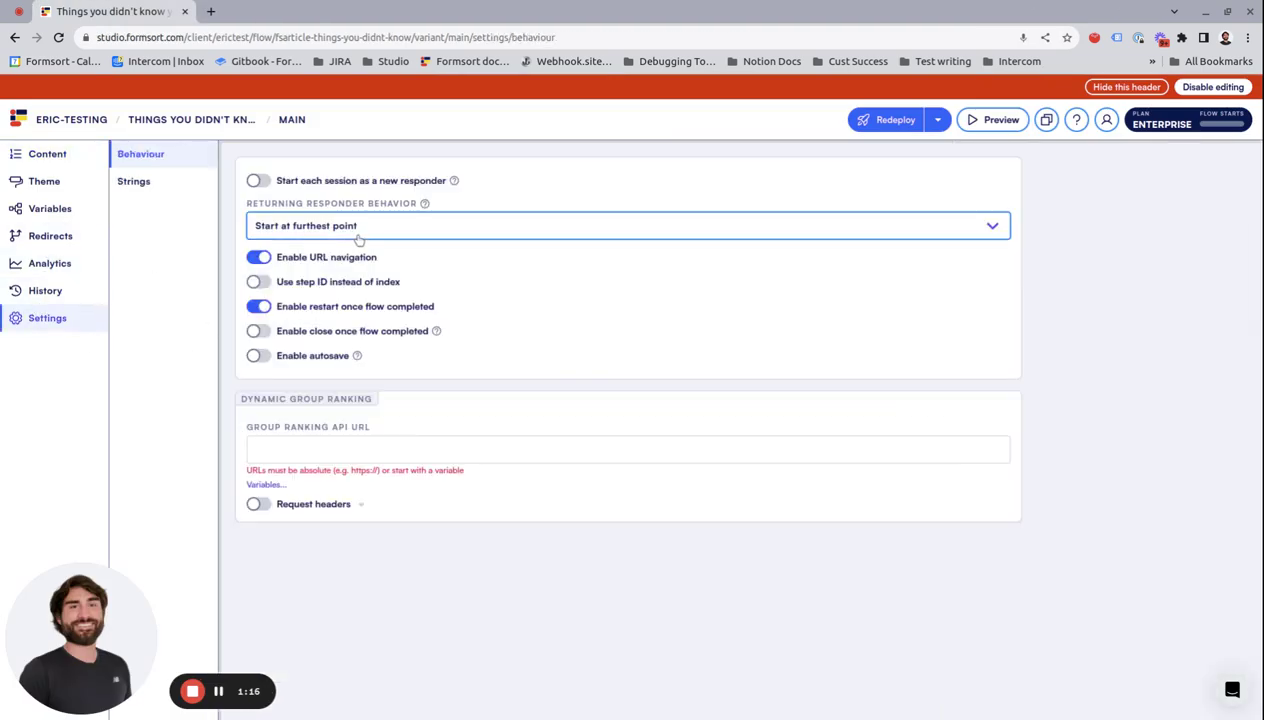
Step: Choose 'Start at beginning, keep answers' for returning responders and ship the redeployment to production
left_click(352, 230)
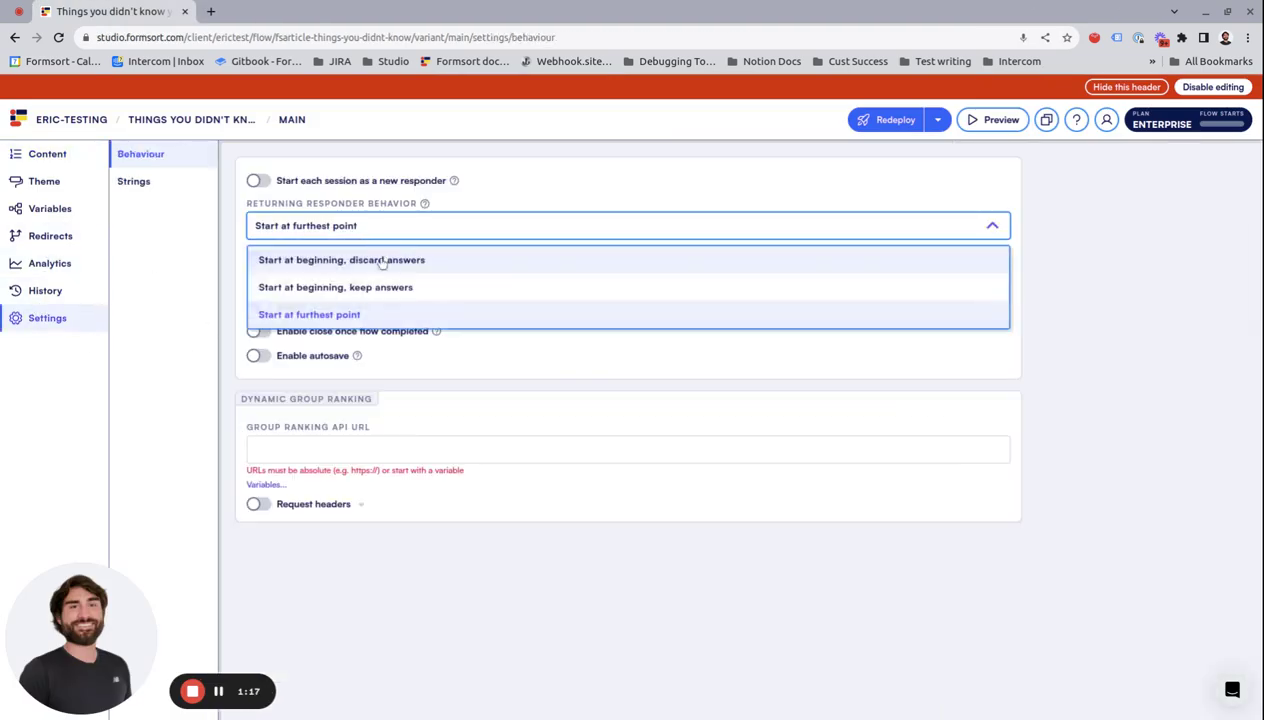
left_click(398, 288)
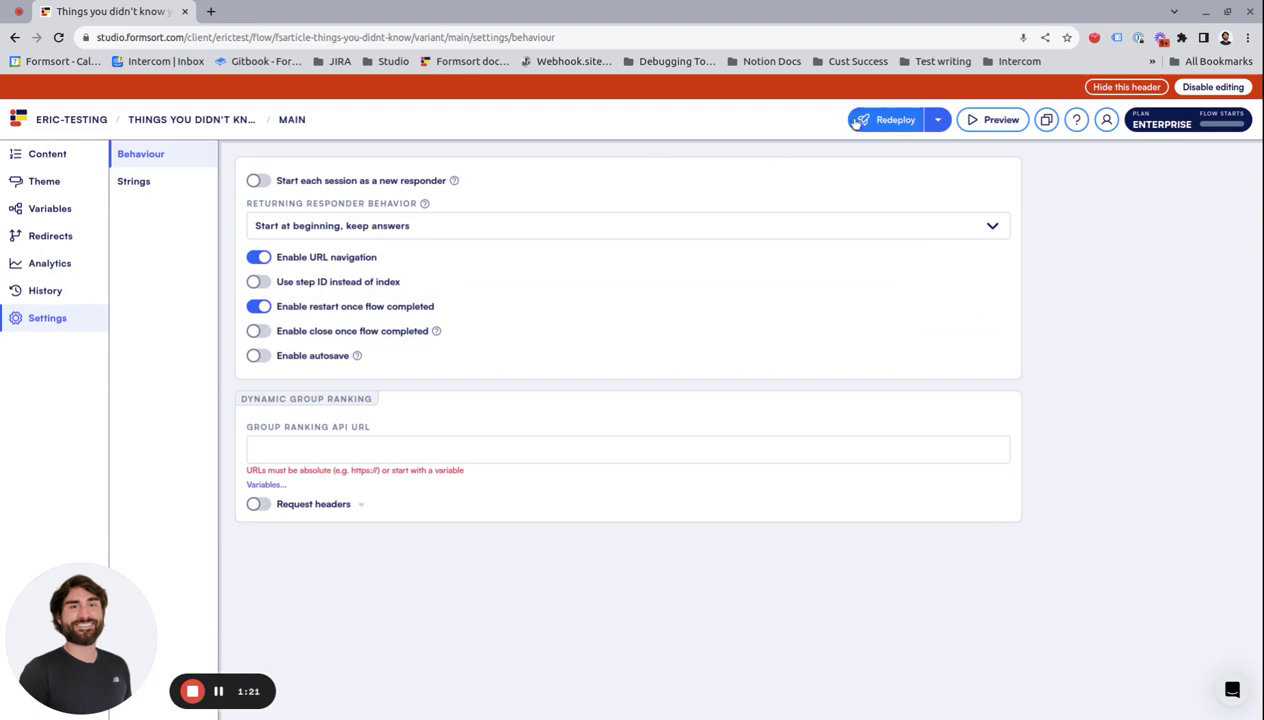
left_click(889, 119)
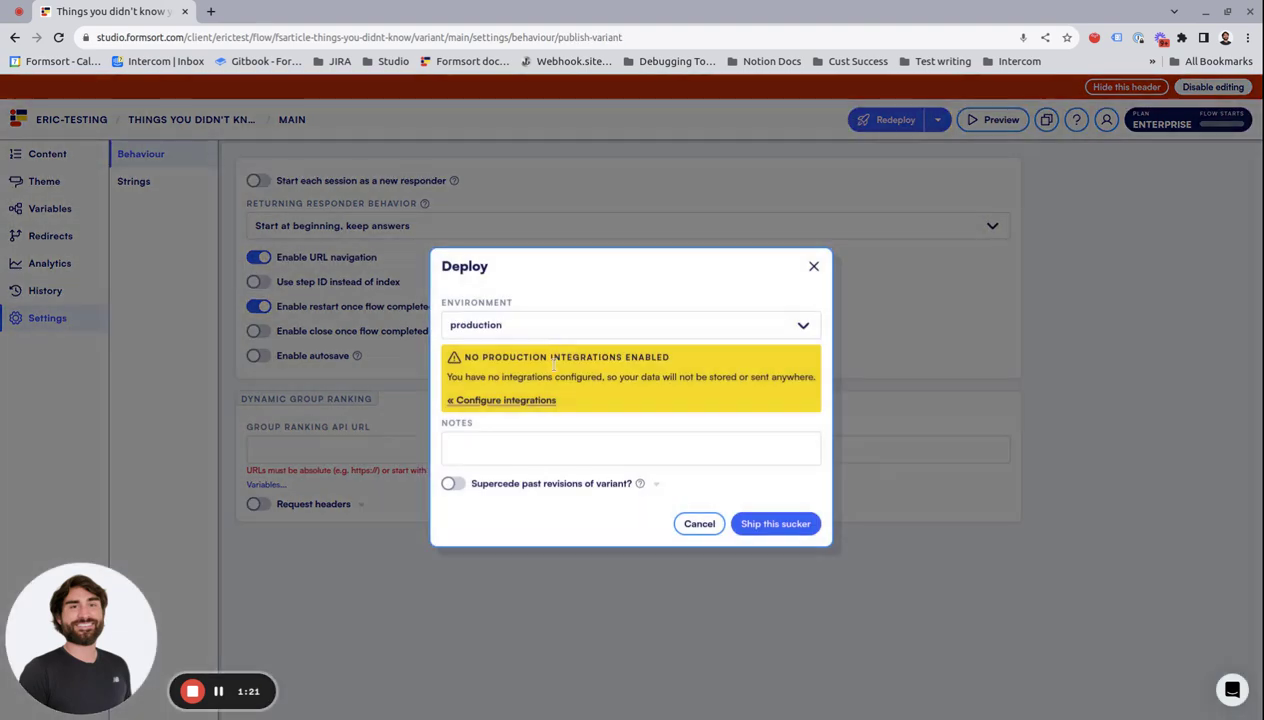
left_click(785, 527)
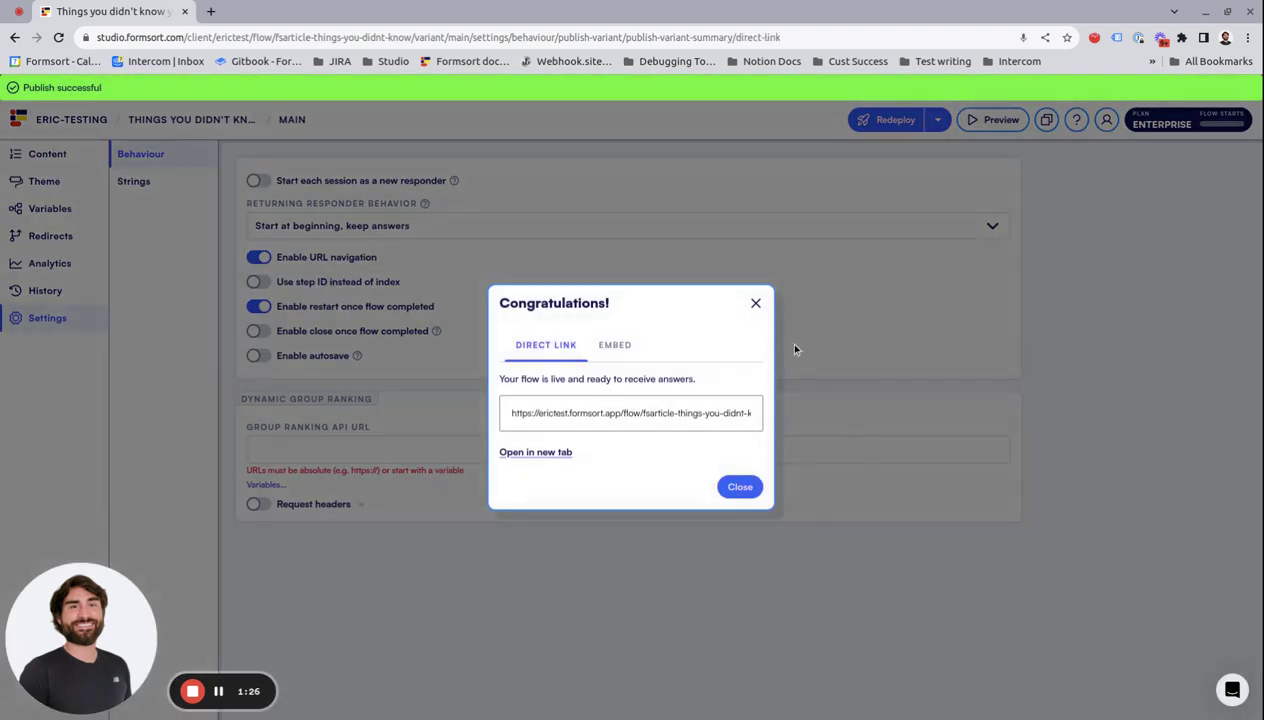
left_click(755, 303)
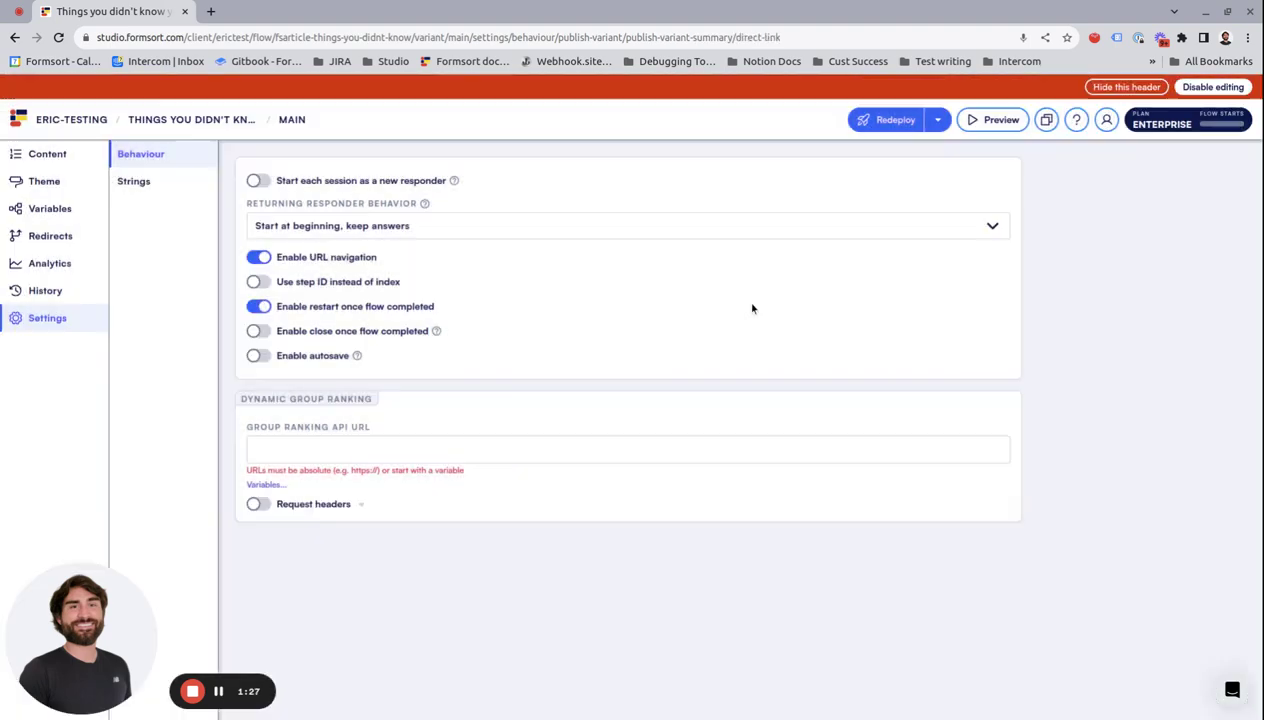
Step: Load the live flow link in a new tab, then close it
left_click(211, 13)
left_click(235, 37)
type("https://erictest.formsort.app/flow/fsarticle-things-you-didnt-know/variant/main")
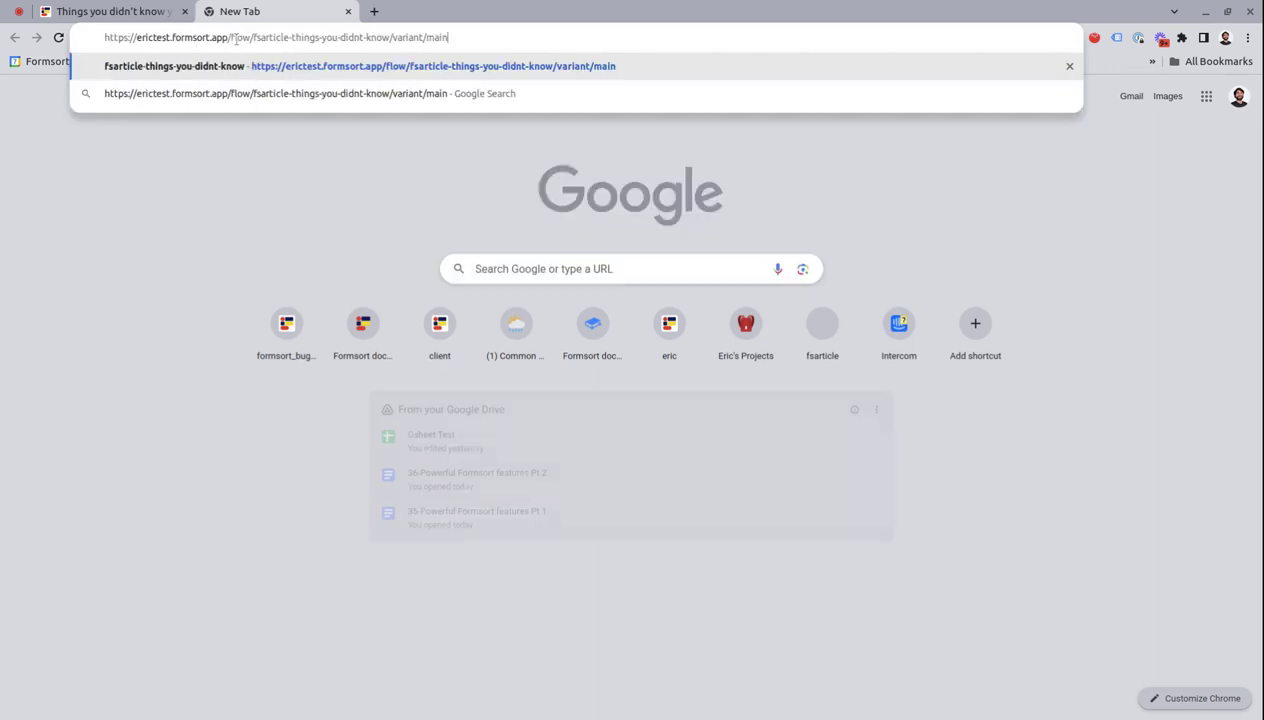
key("Return")
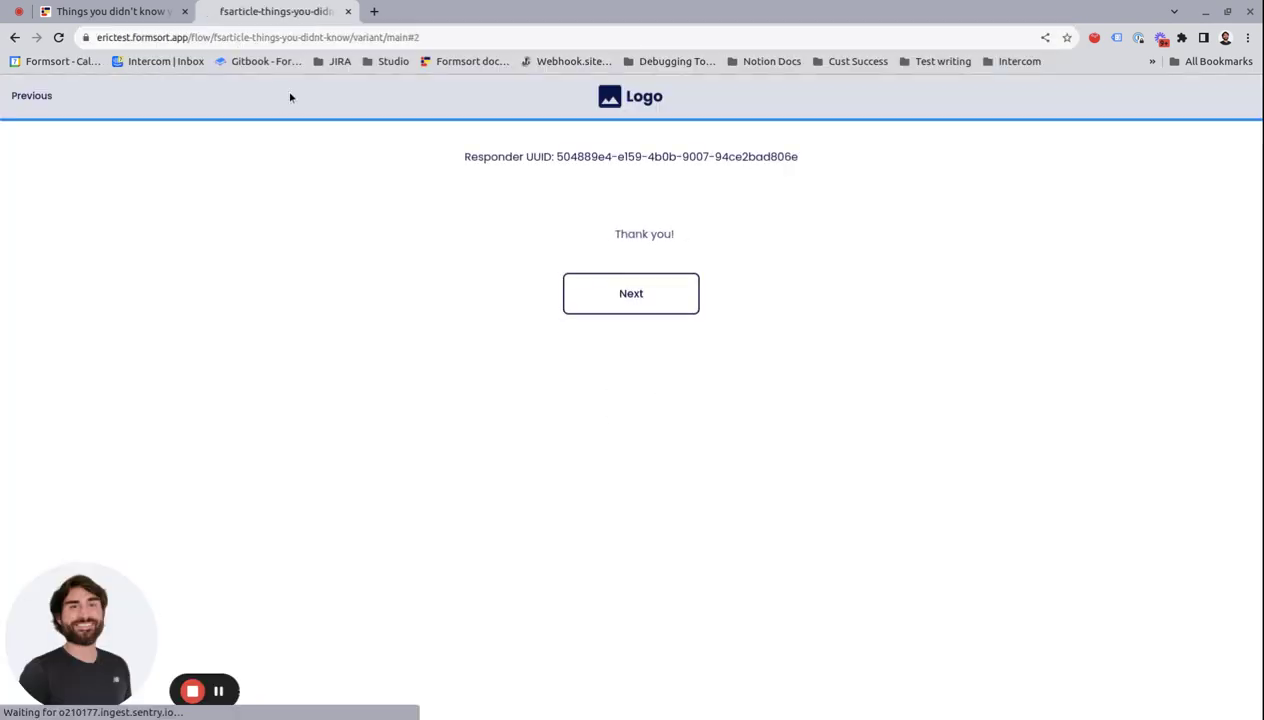
left_click(348, 11)
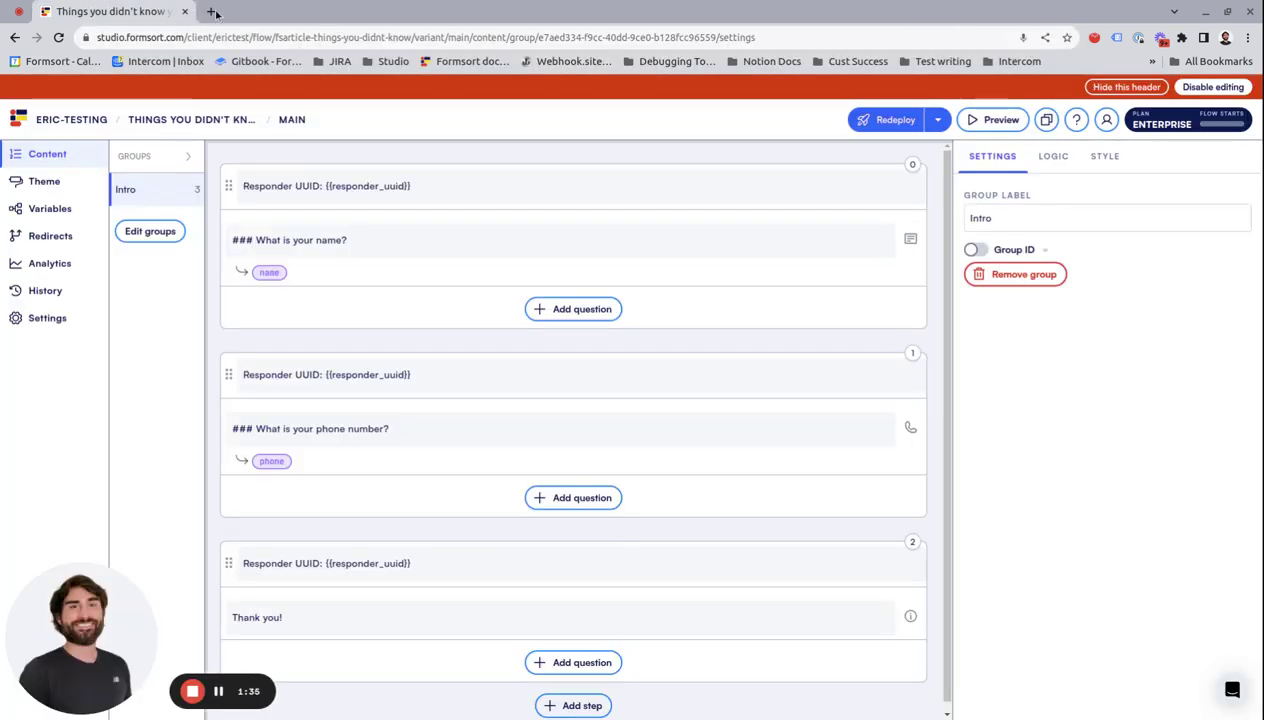
Step: Reopen the live flow, answer the name and phone questions, then close the tab
left_click(212, 12)
left_click(251, 38)
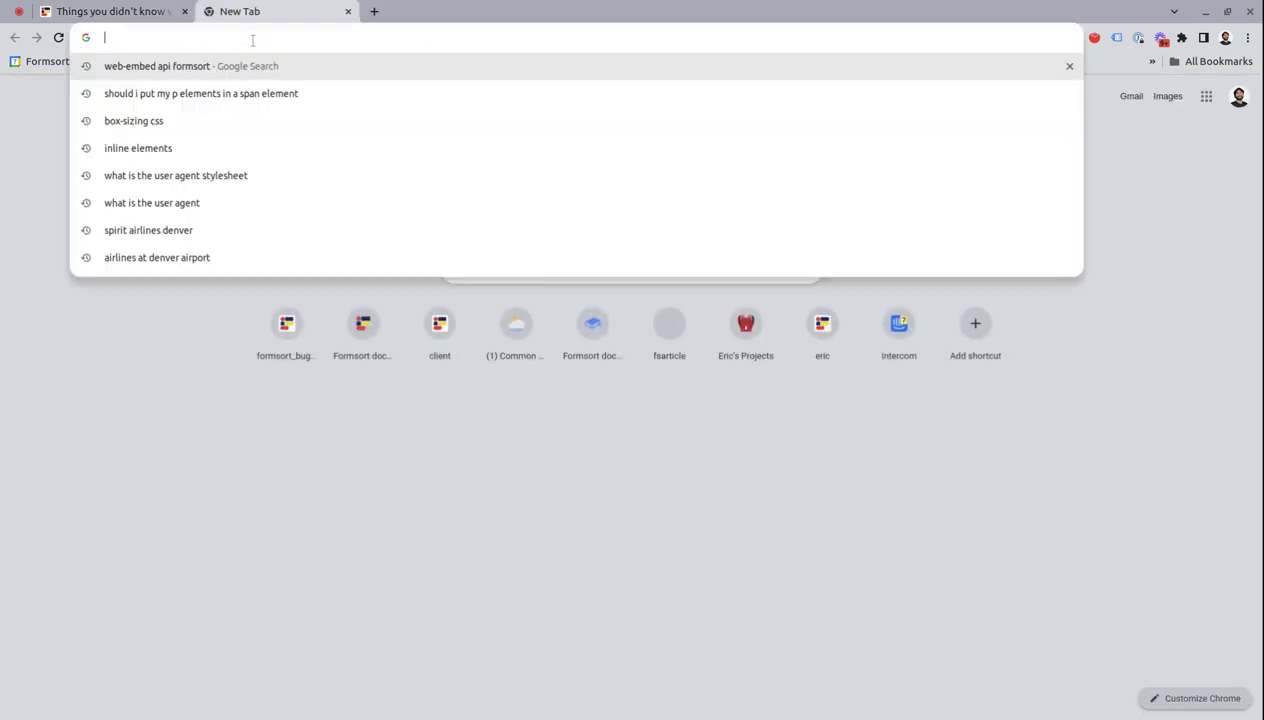
type("https://erictest.formsort.app/flow/fsarticle-things-you-didnt-know/variant/main")
key("Return")
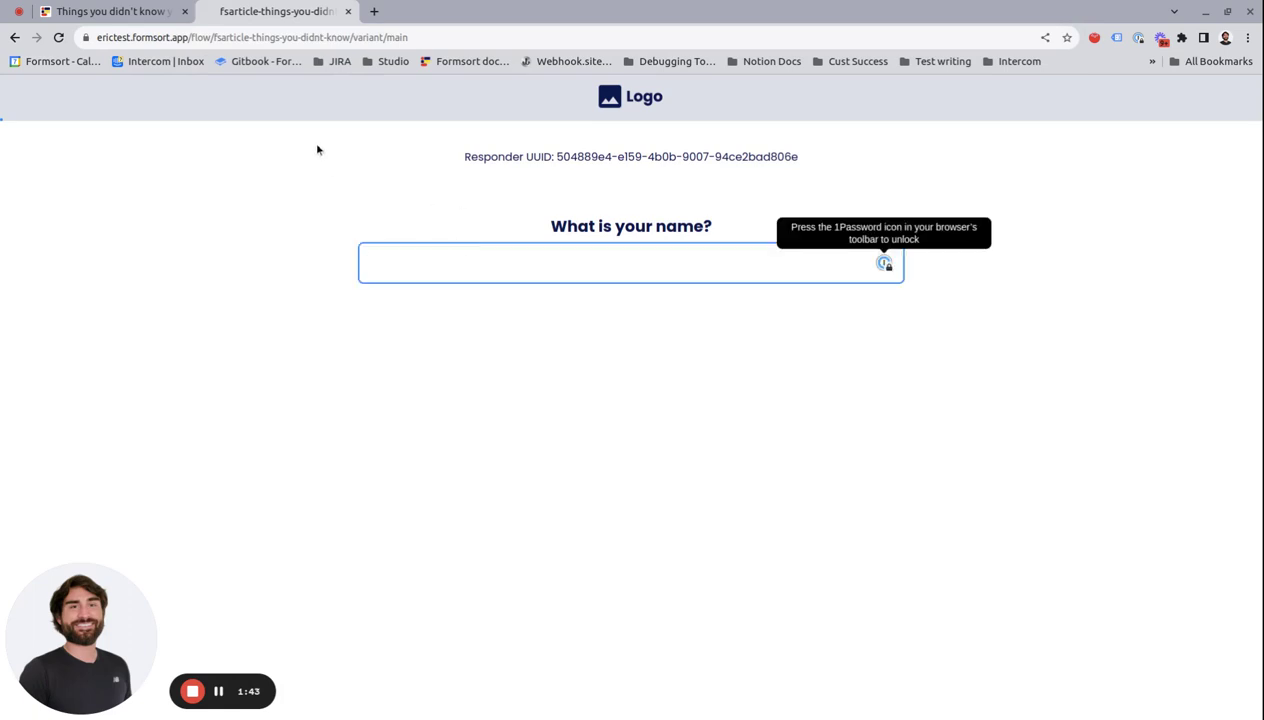
left_click_drag(557, 158, 617, 158)
left_click(583, 226)
left_click(522, 267)
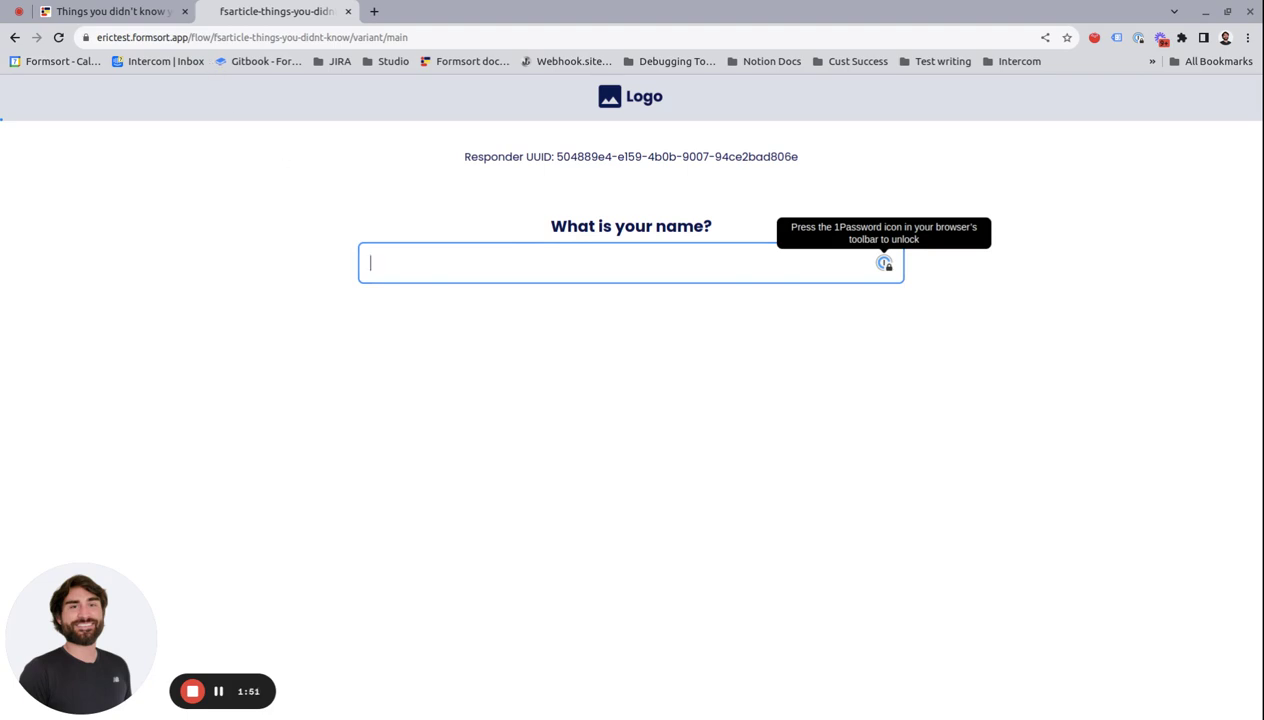
type("eric")
key("Return")
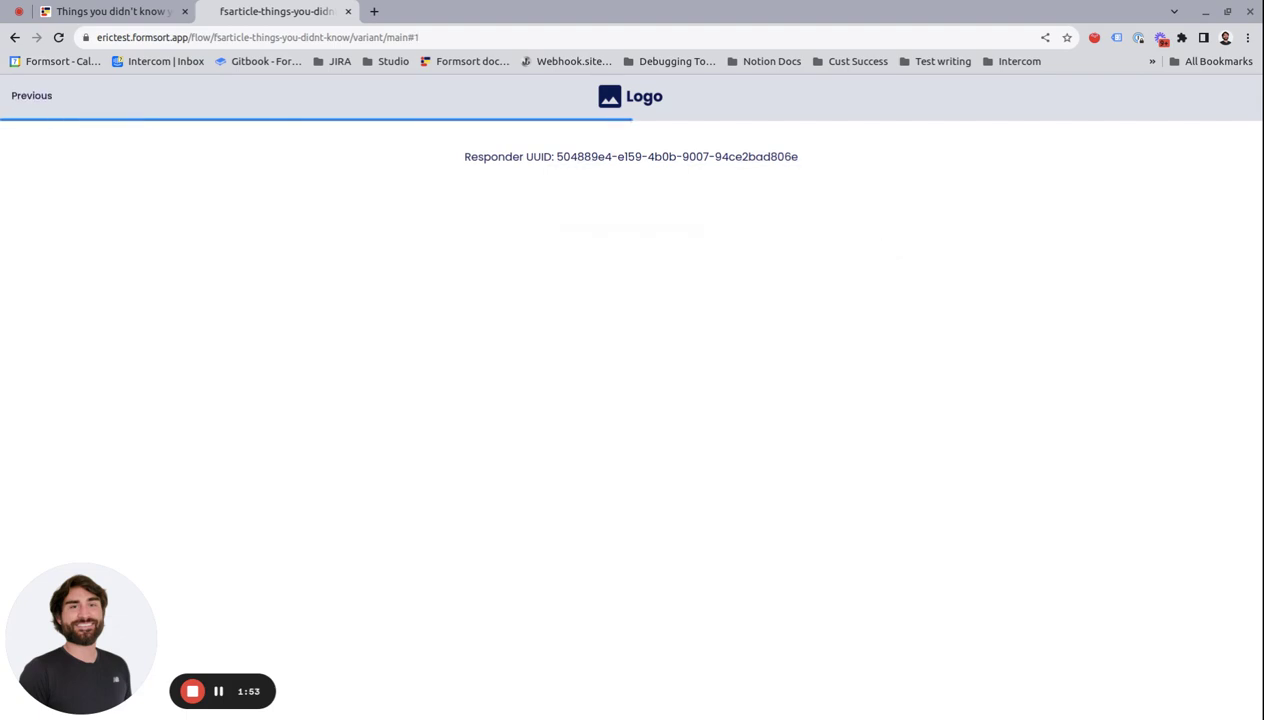
type("6262626262")
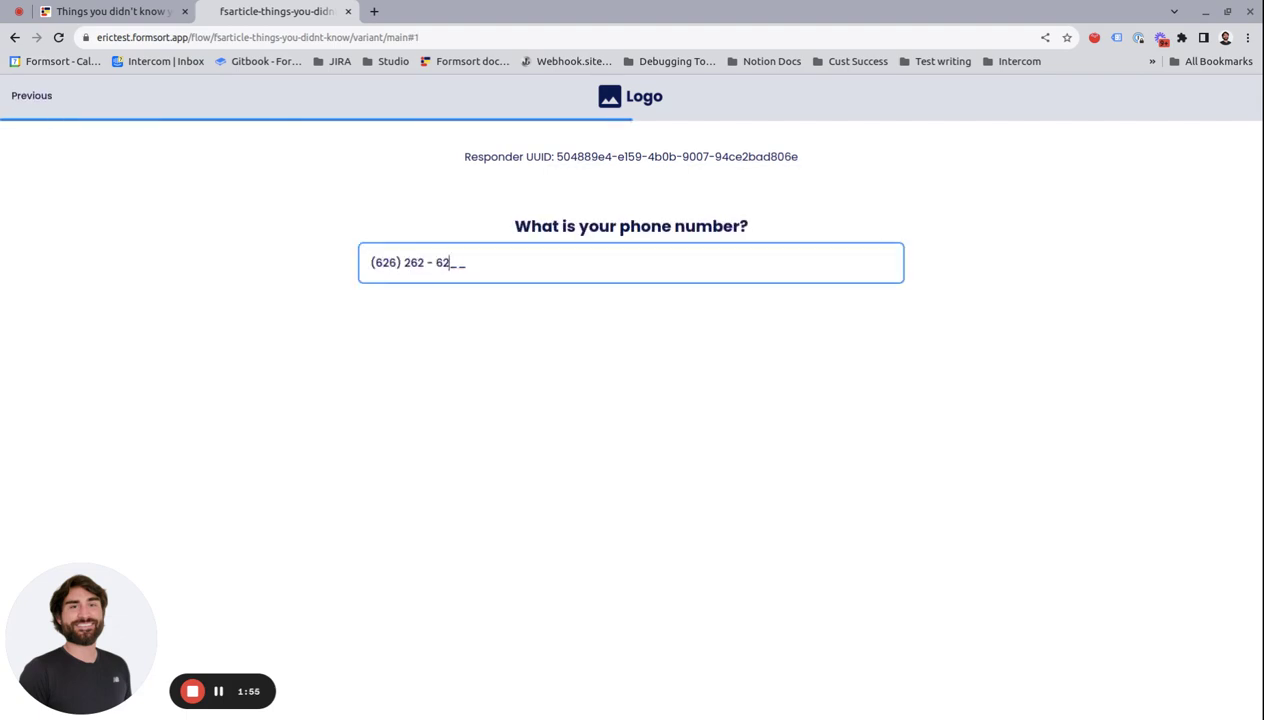
key("Return")
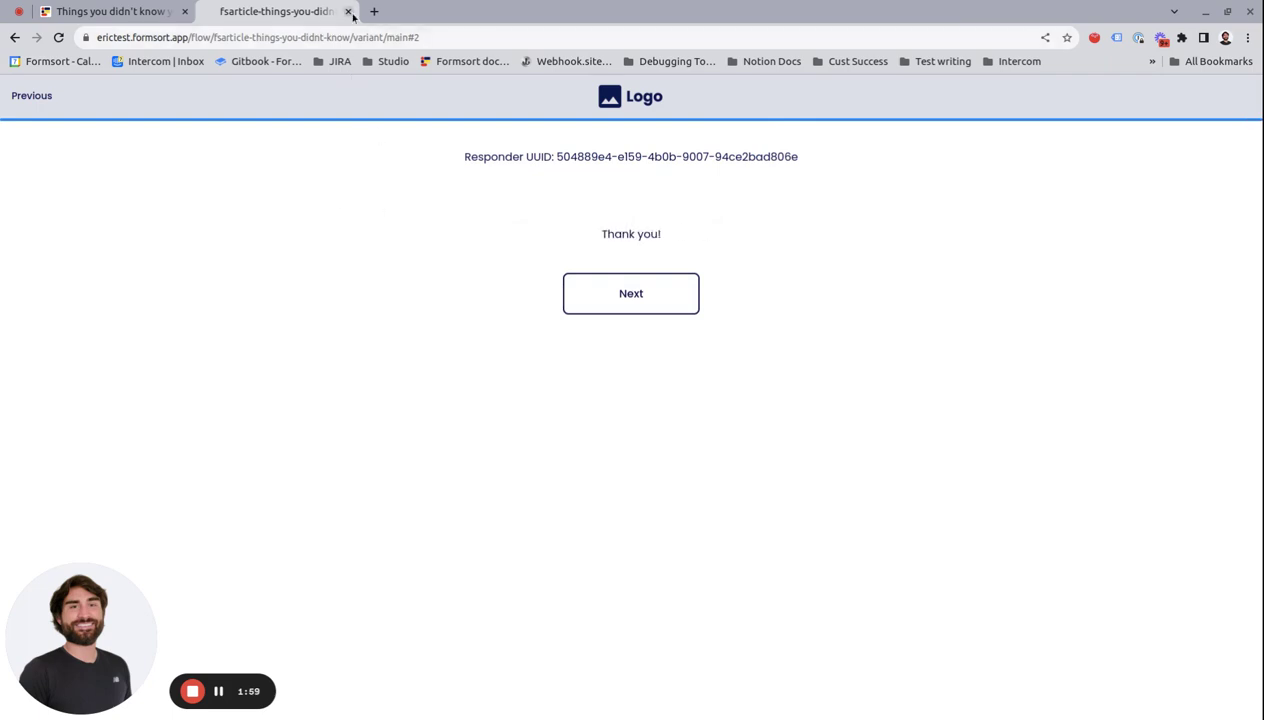
left_click(348, 11)
Step: Reopen the flow and advance through the prefilled name and phone answers to Thank you
key("ctrl+t")
type("https://erictest.formsort.app/flow/fsarticle-things-you-didnt-know/variant/main")
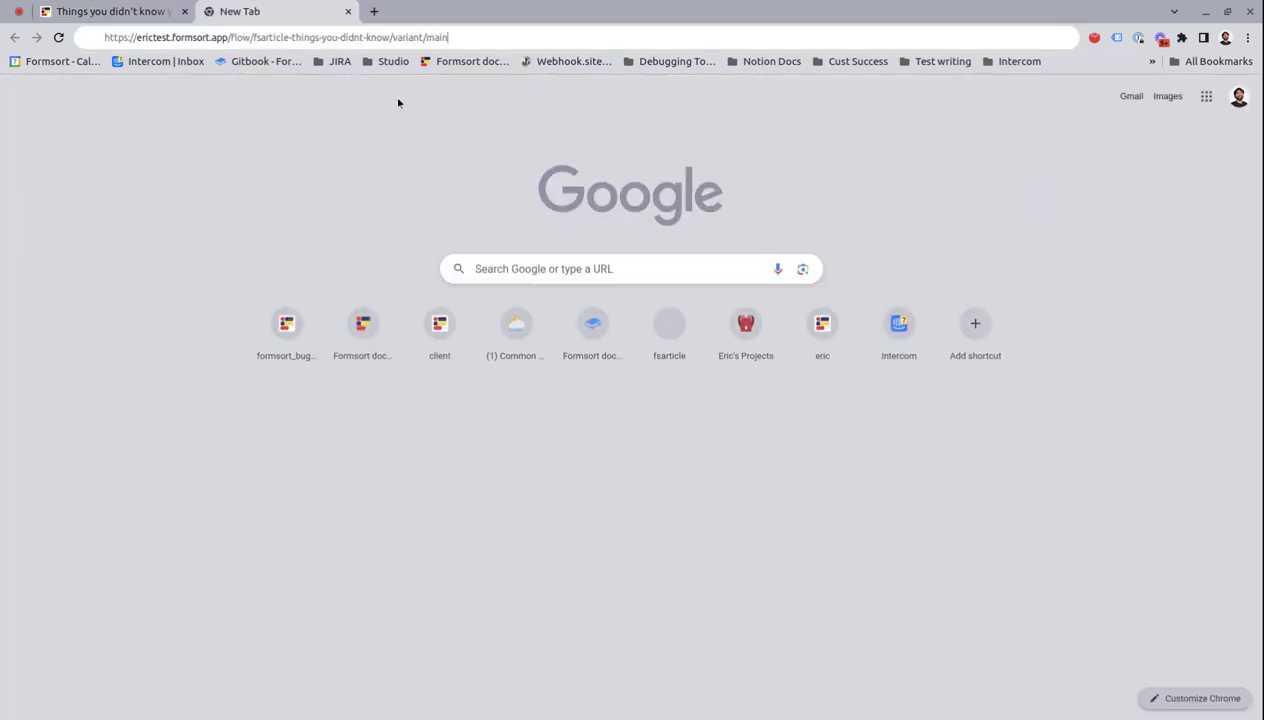
key("Return")
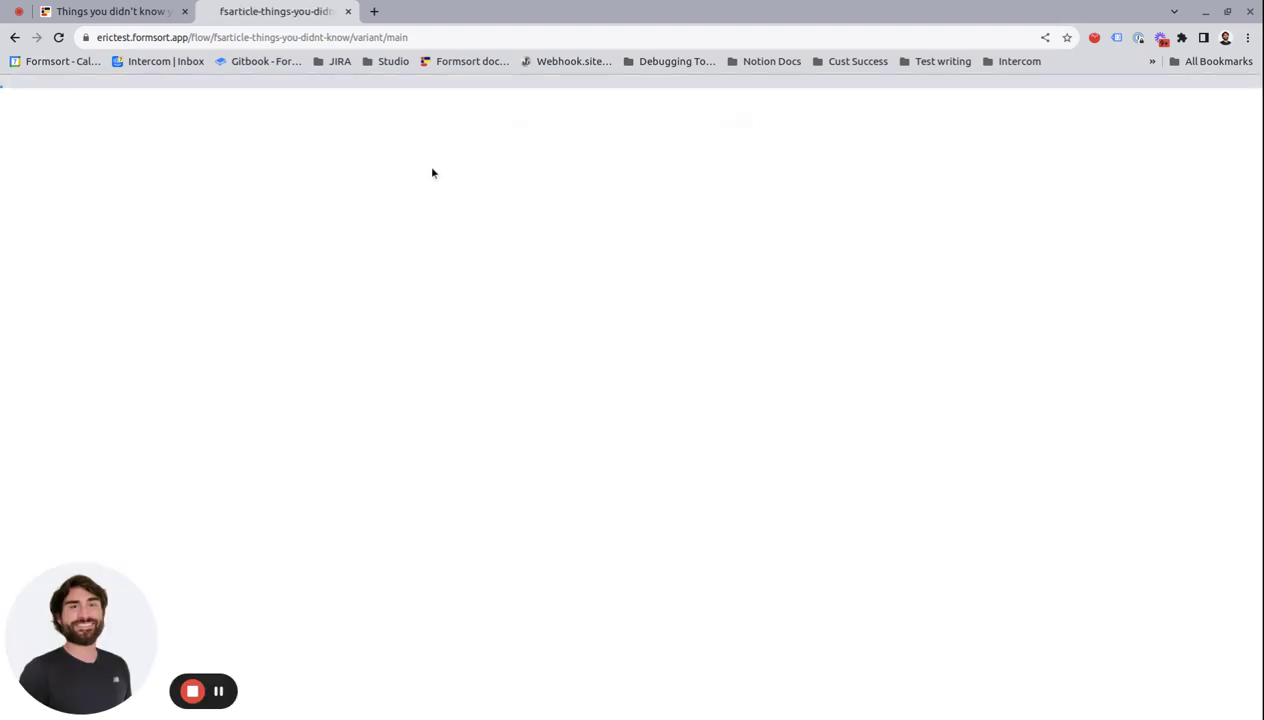
left_click(400, 267)
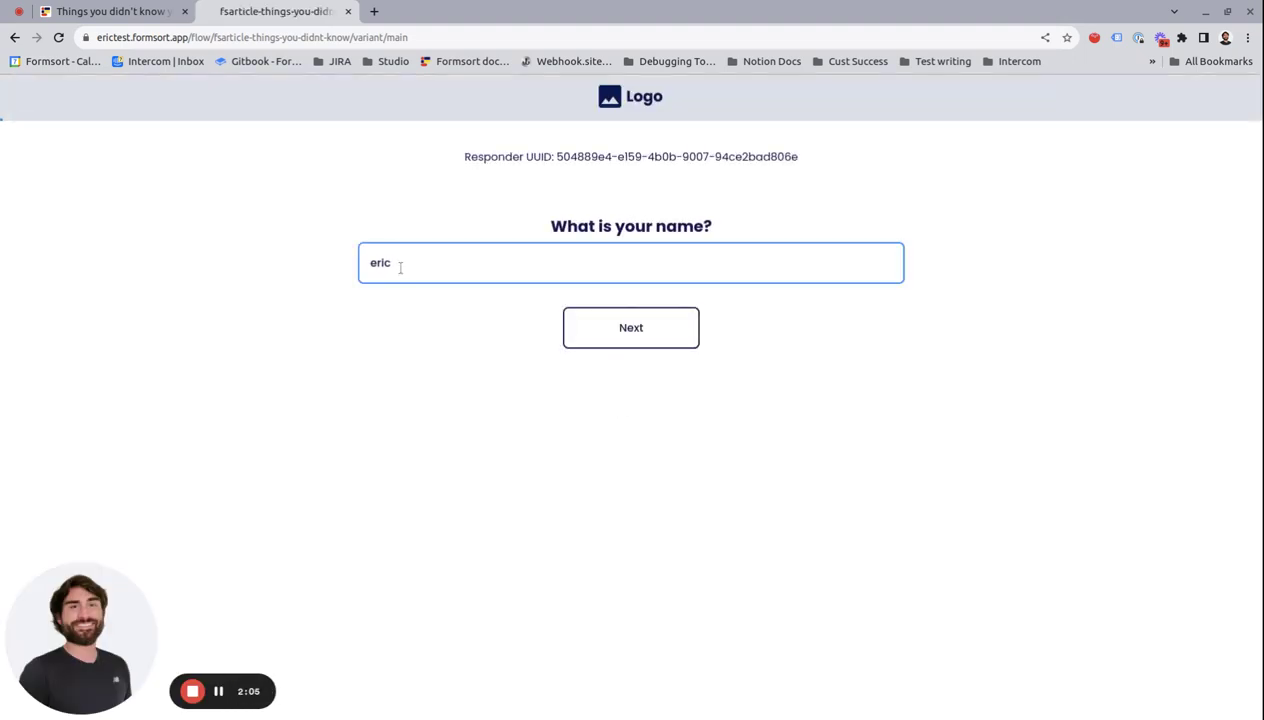
left_click(598, 338)
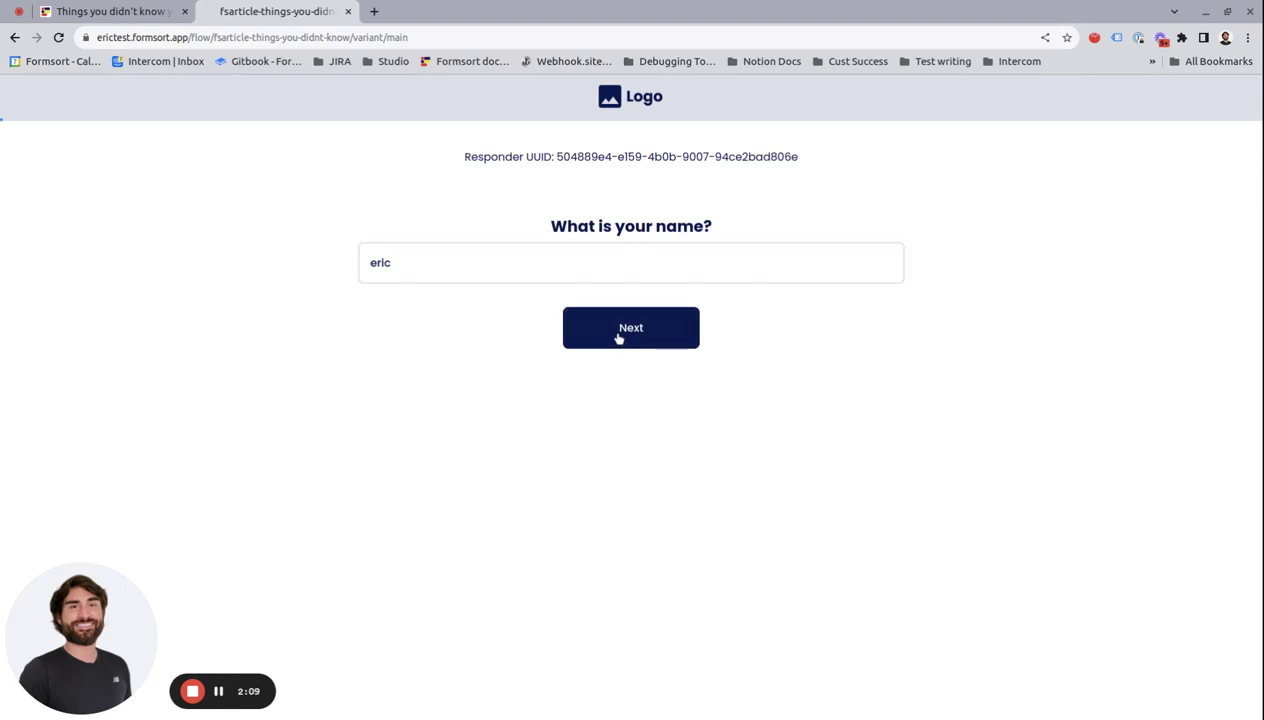
left_click(618, 339)
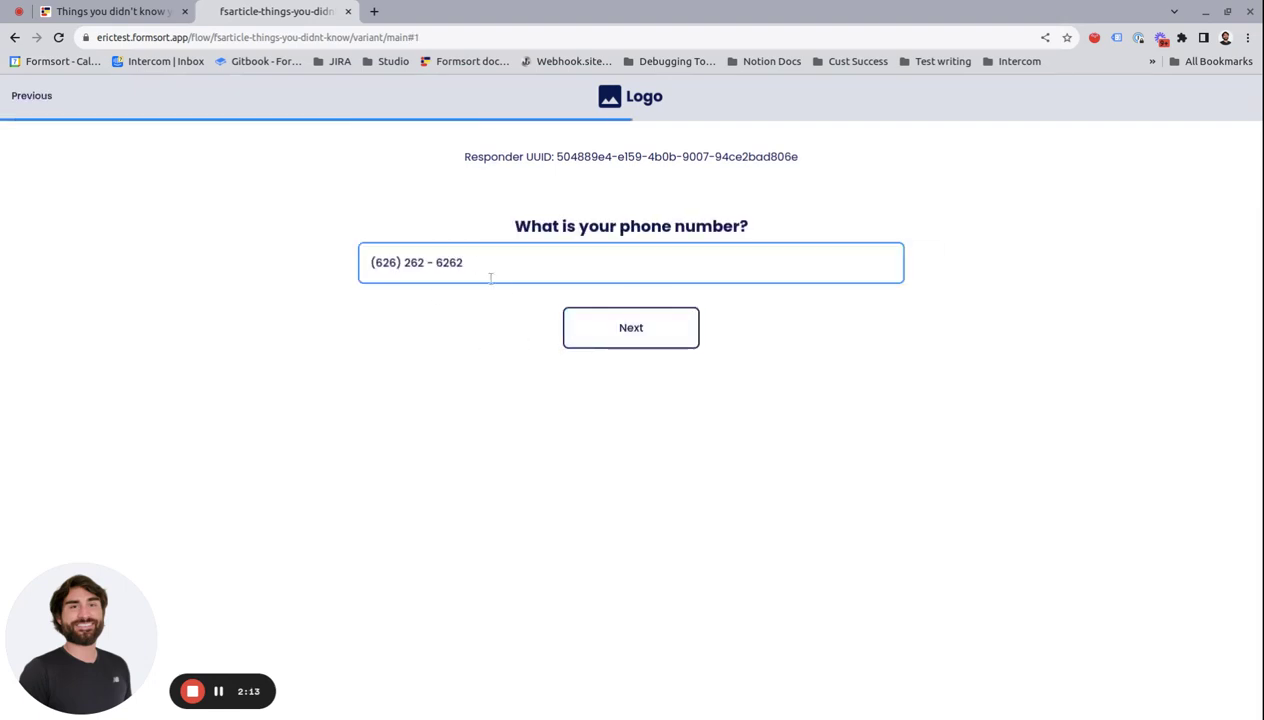
left_click(606, 337)
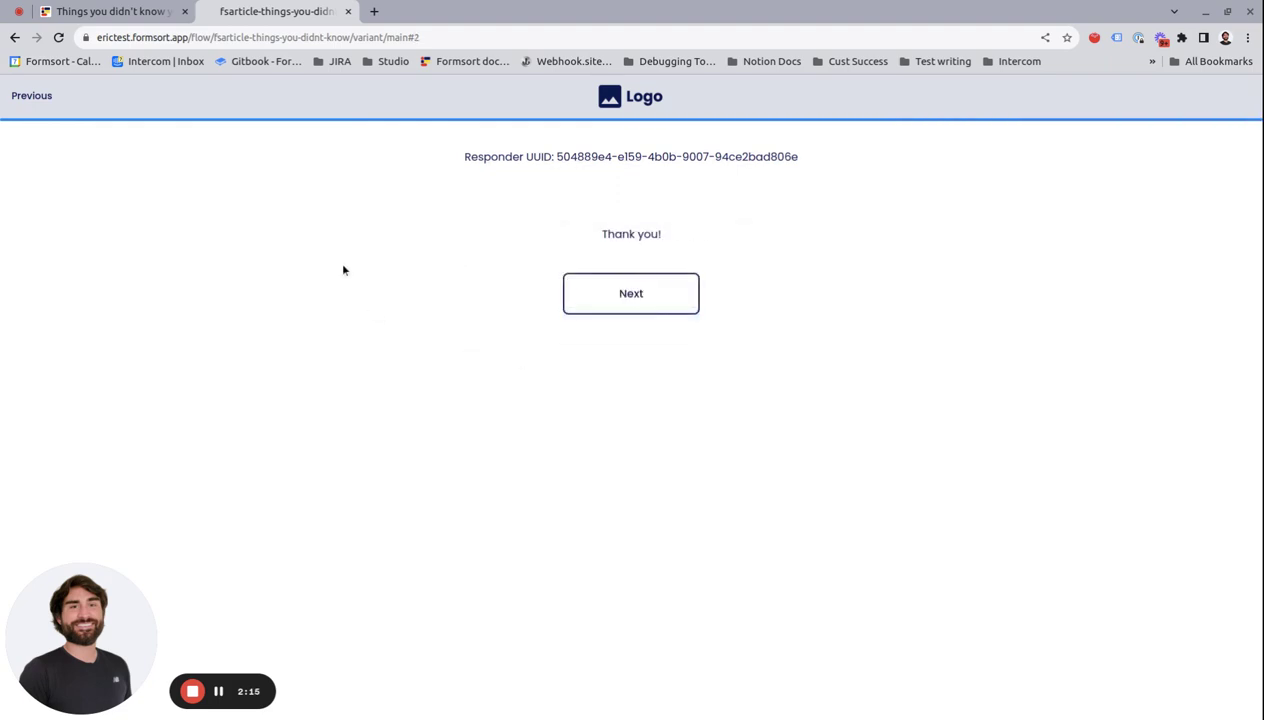
Step: Set Returning Responder Behavior to 'Start at beginning, discard answers' in the behaviour settings
left_click(348, 11)
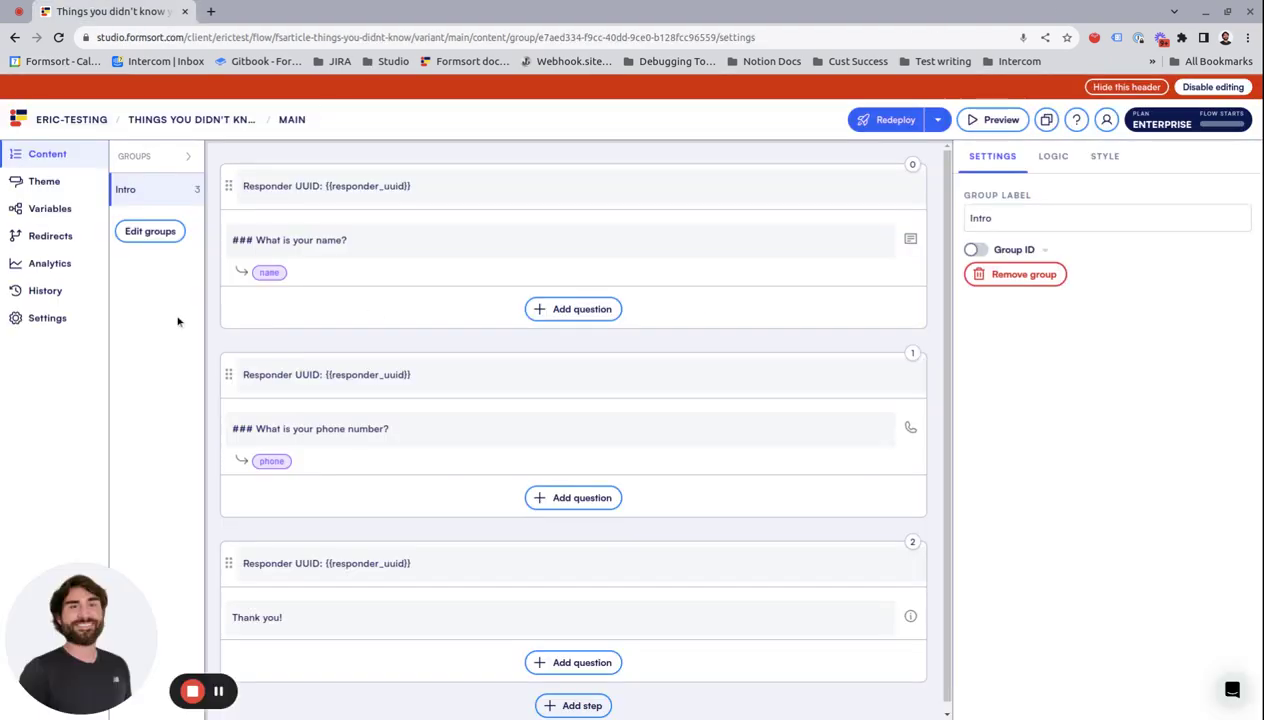
left_click(47, 318)
left_click(341, 225)
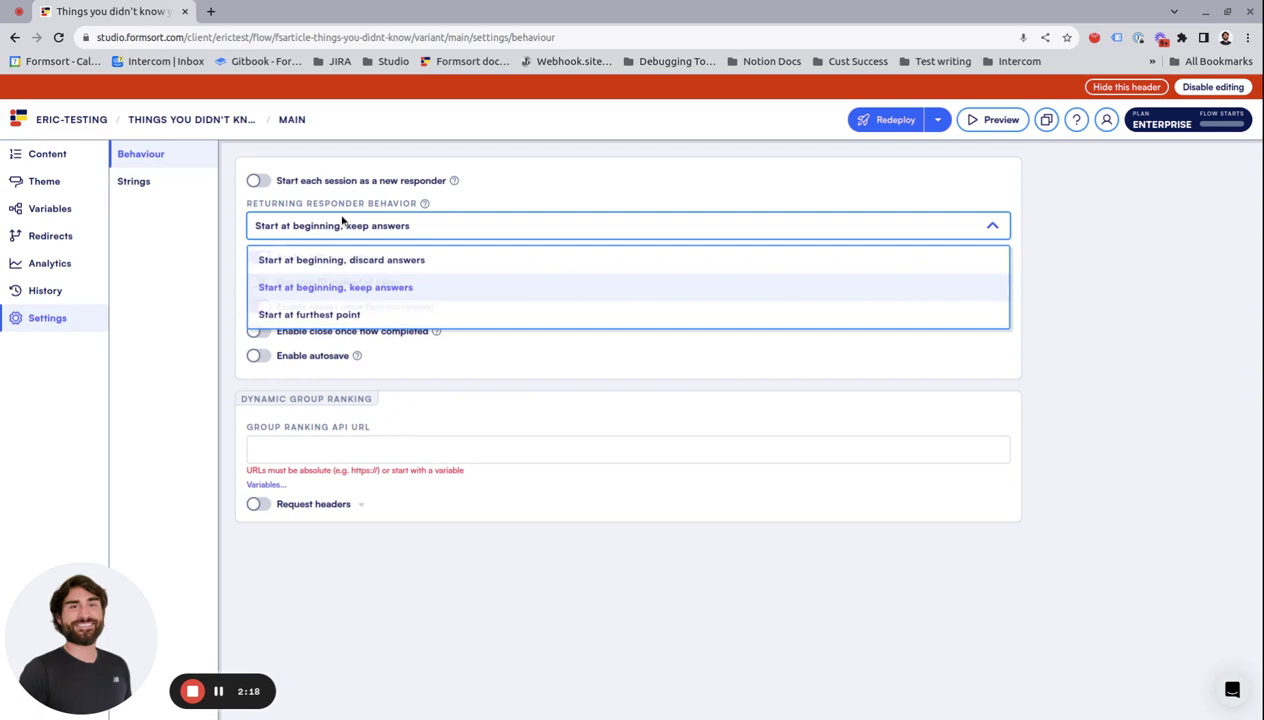
left_click(371, 262)
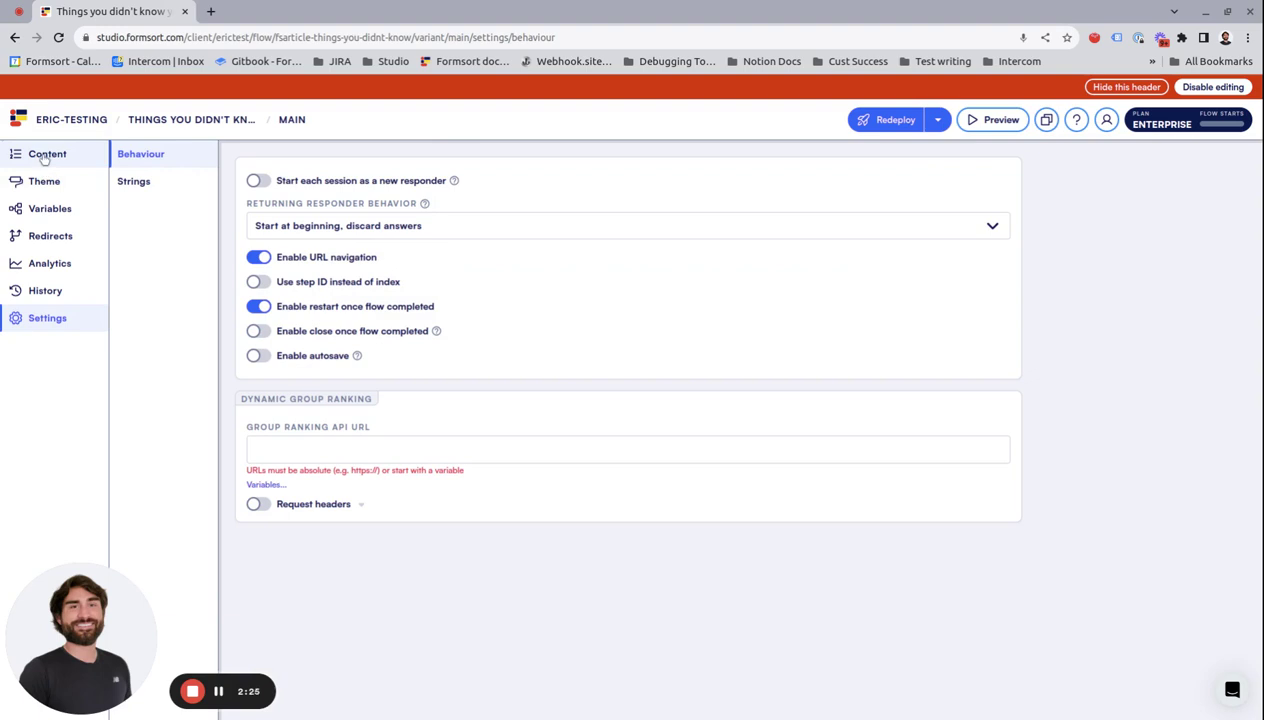
left_click(44, 156)
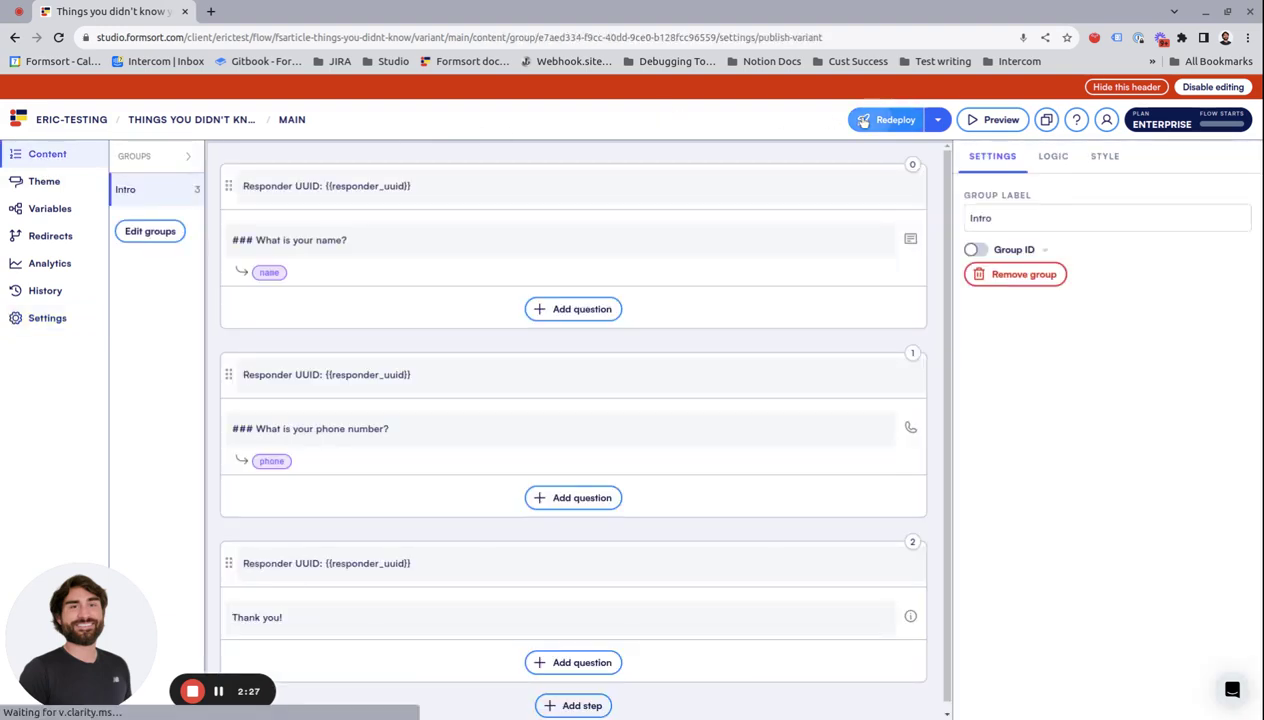
Step: Redeploy to production with past revisions superseded and copy the live flow link
left_click(862, 119)
left_click(452, 483)
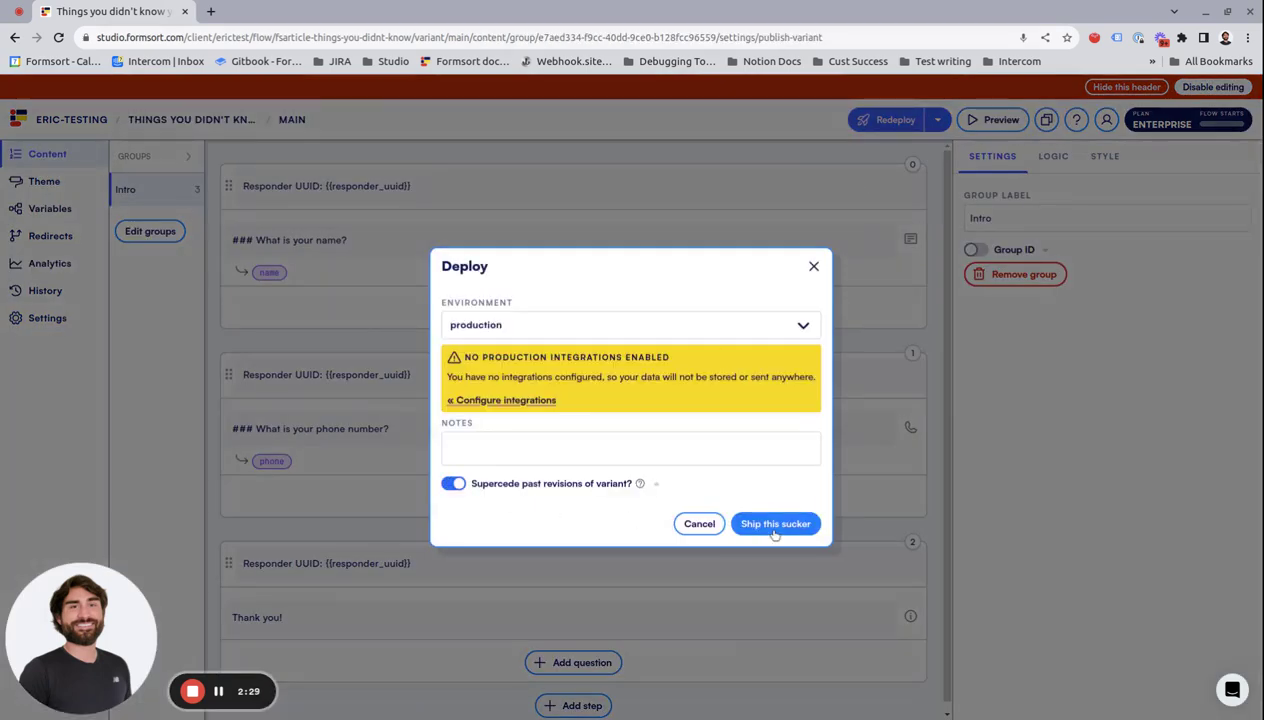
left_click(776, 527)
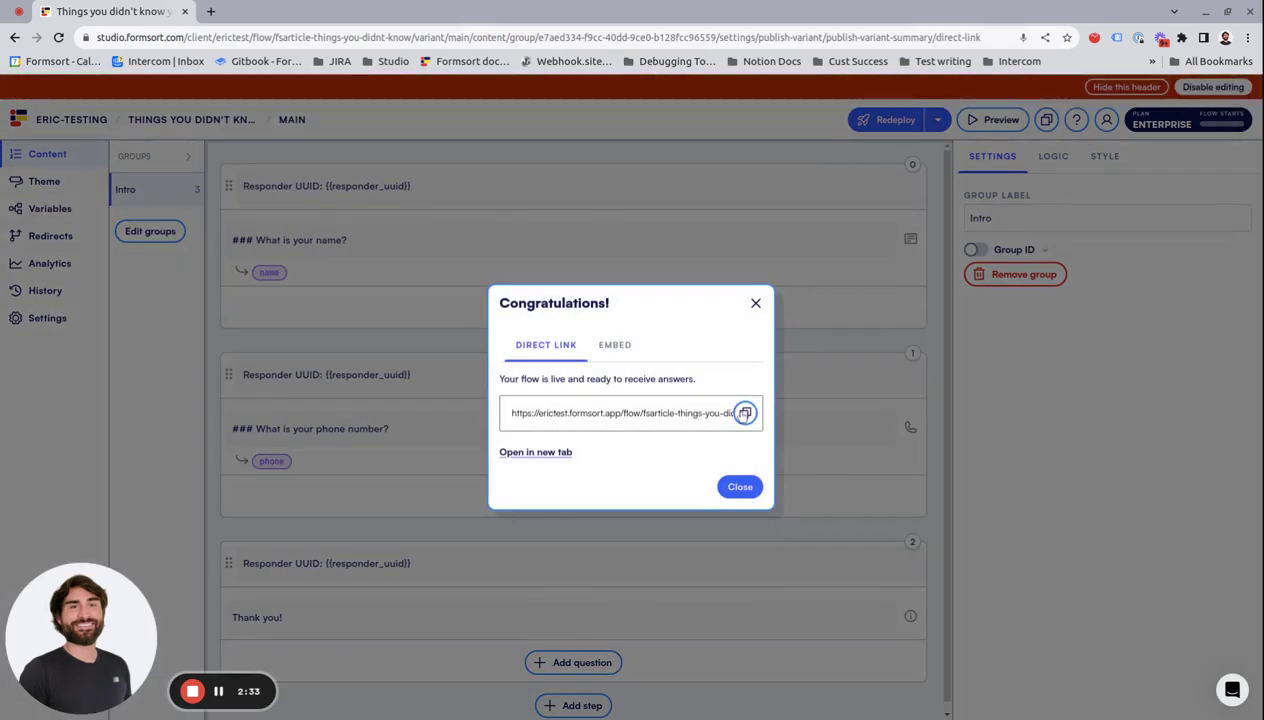
left_click(755, 304)
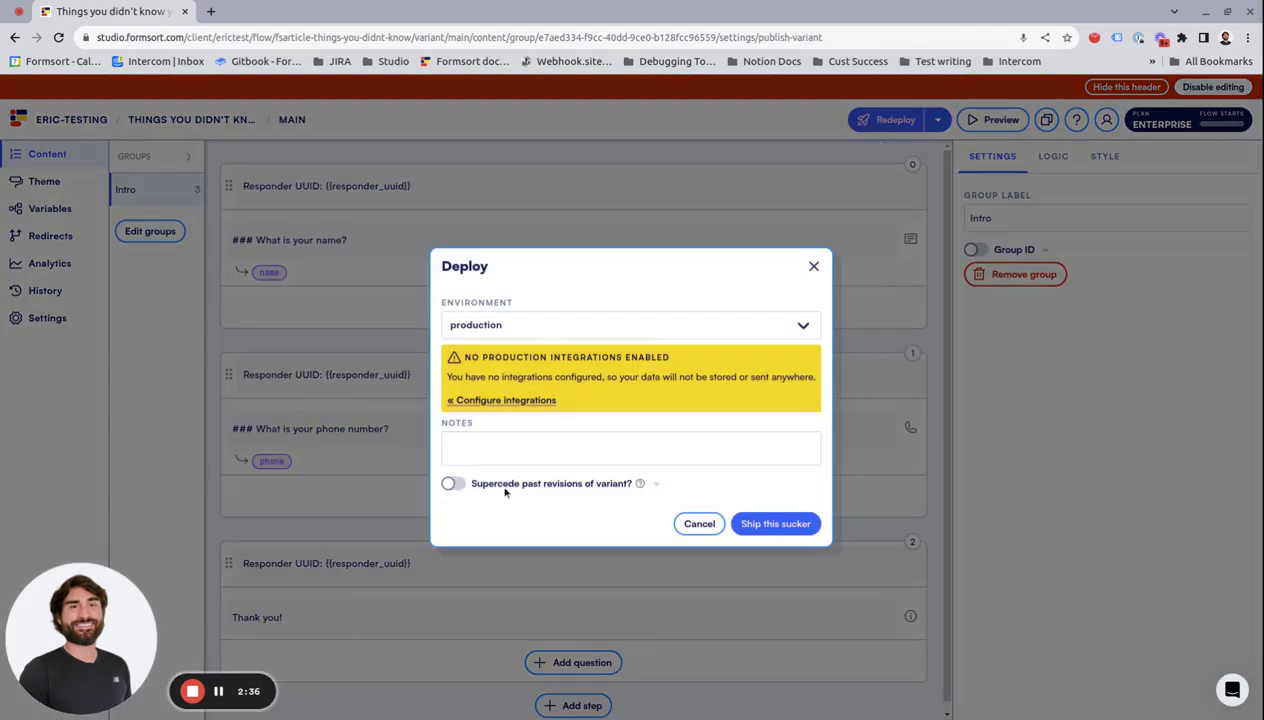
left_click(536, 486)
left_click(760, 524)
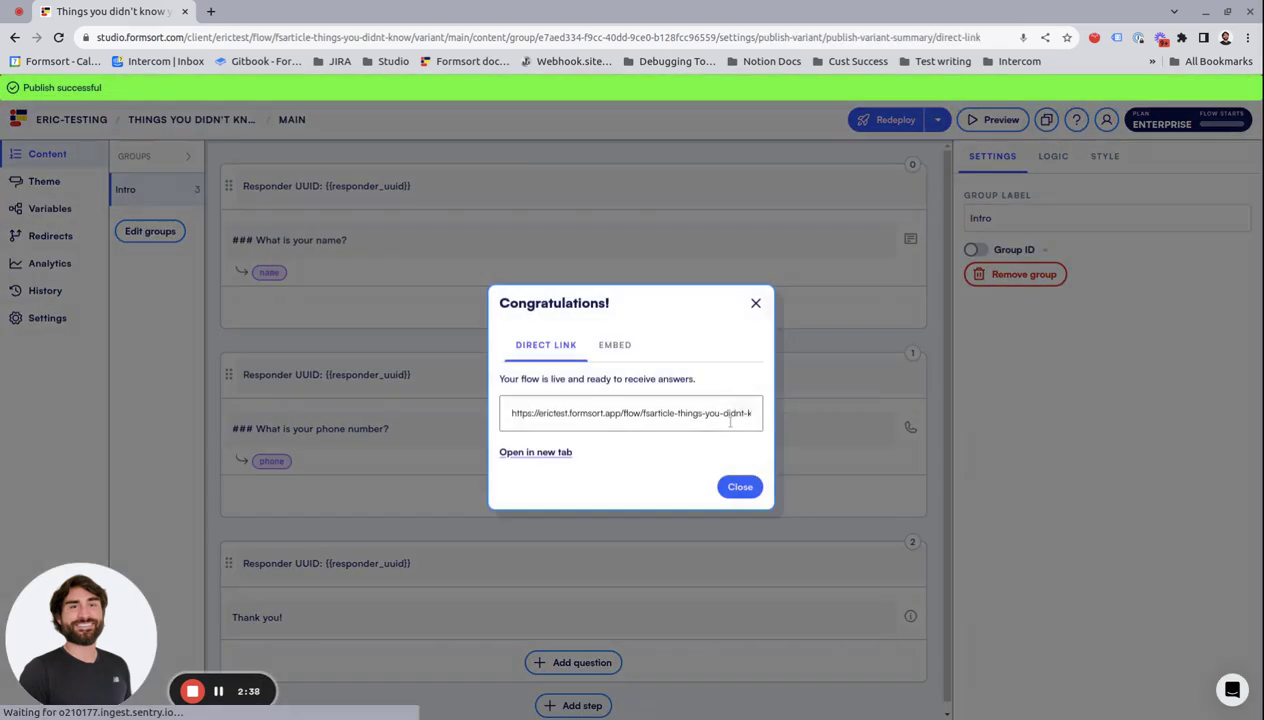
left_click(745, 411)
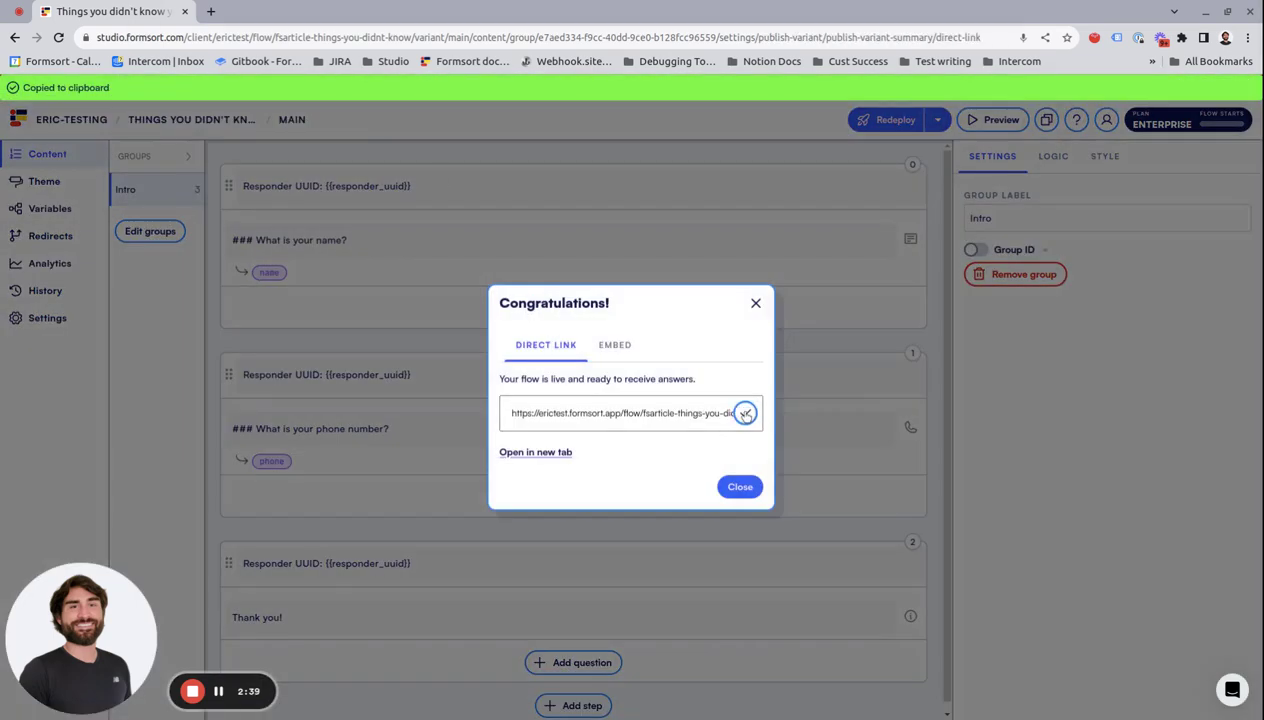
Step: Complete the live flow with a name and phone answer through to Thank you, then close it
left_click(211, 12)
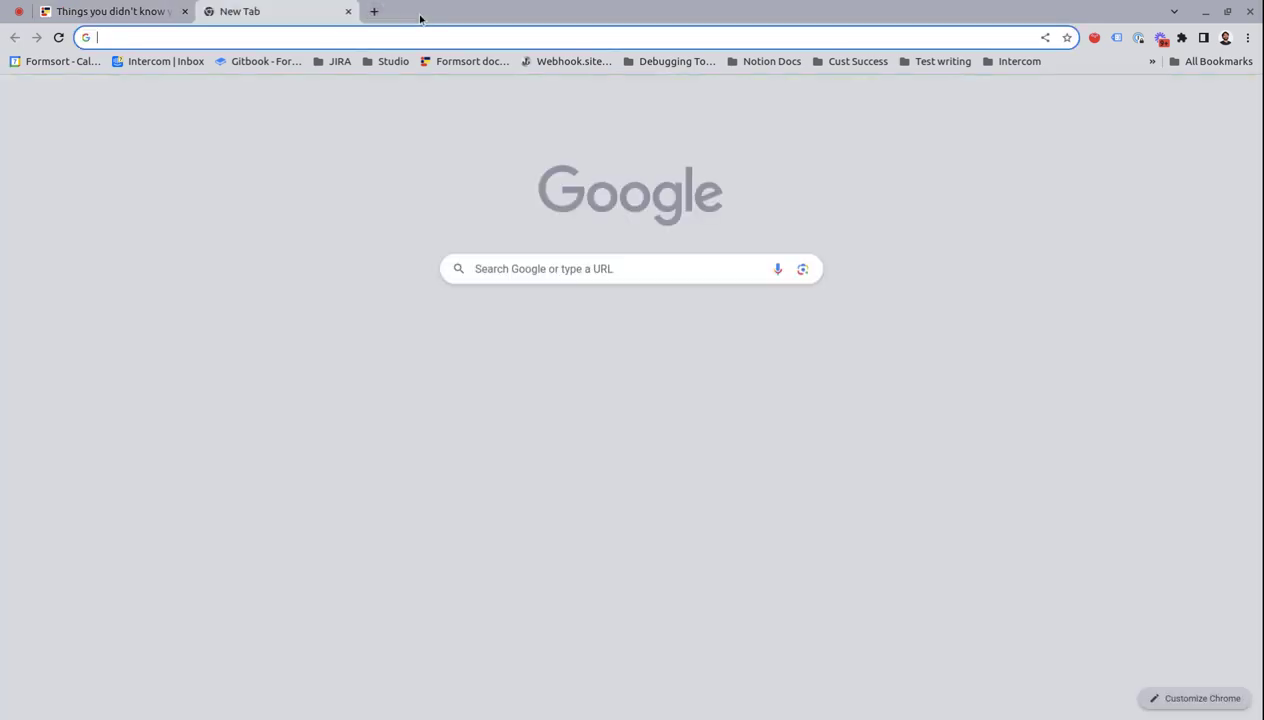
left_click(437, 33)
key("ctrl+v")
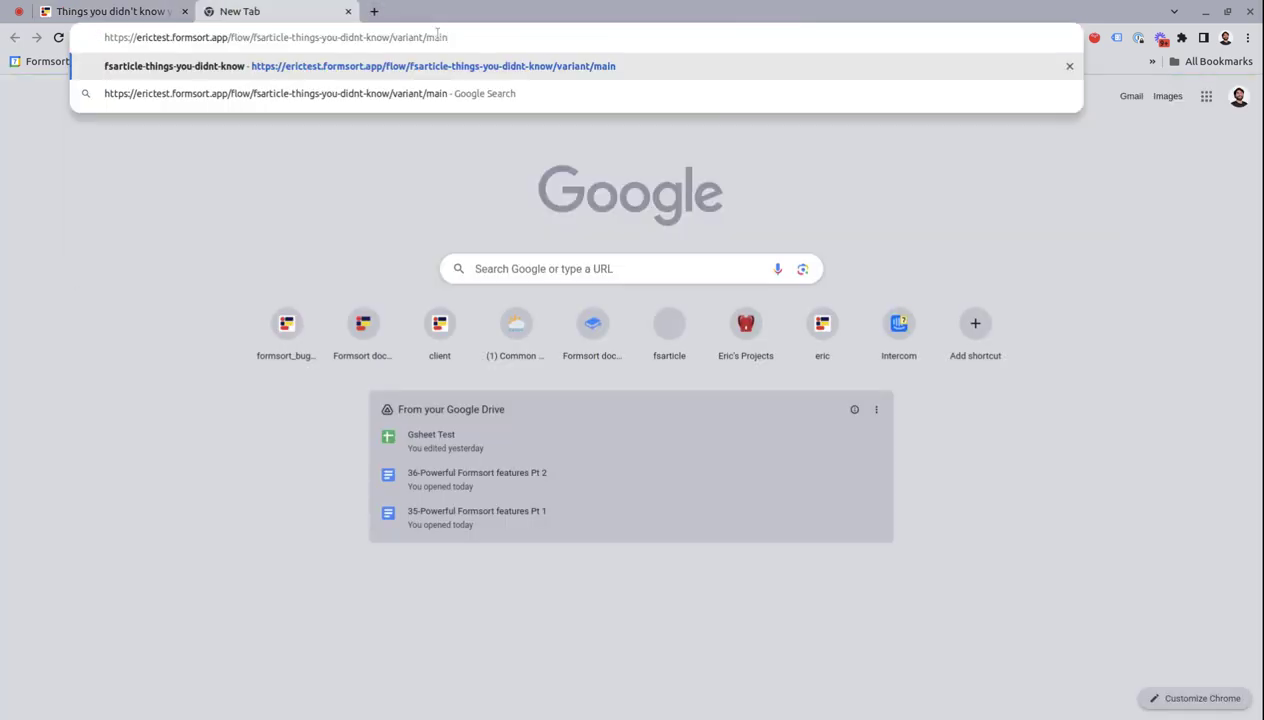
key("Return")
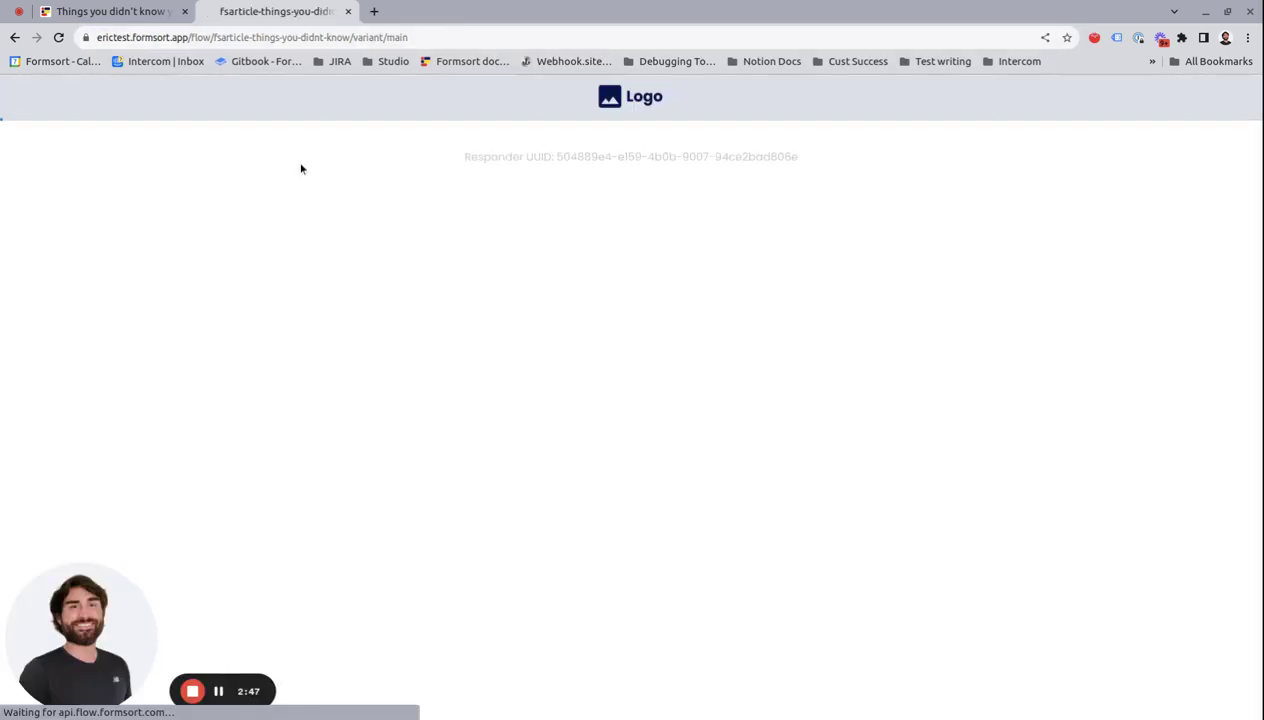
type("eric")
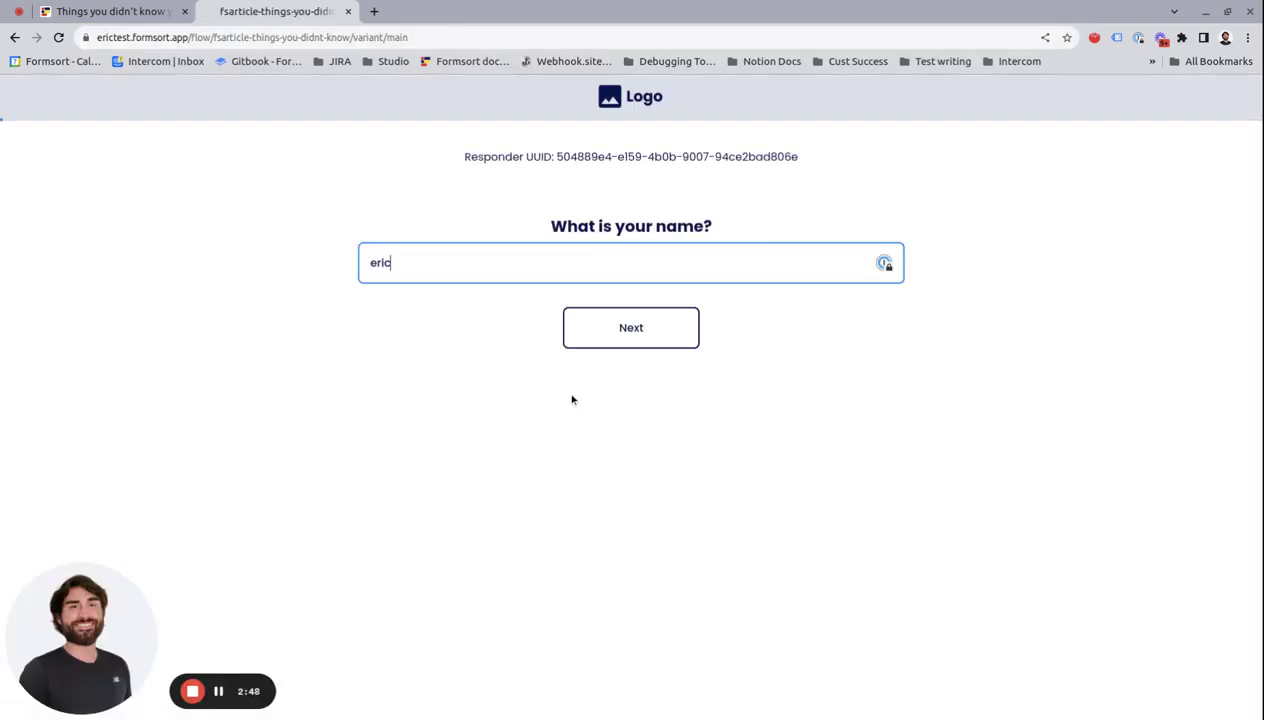
key("Return")
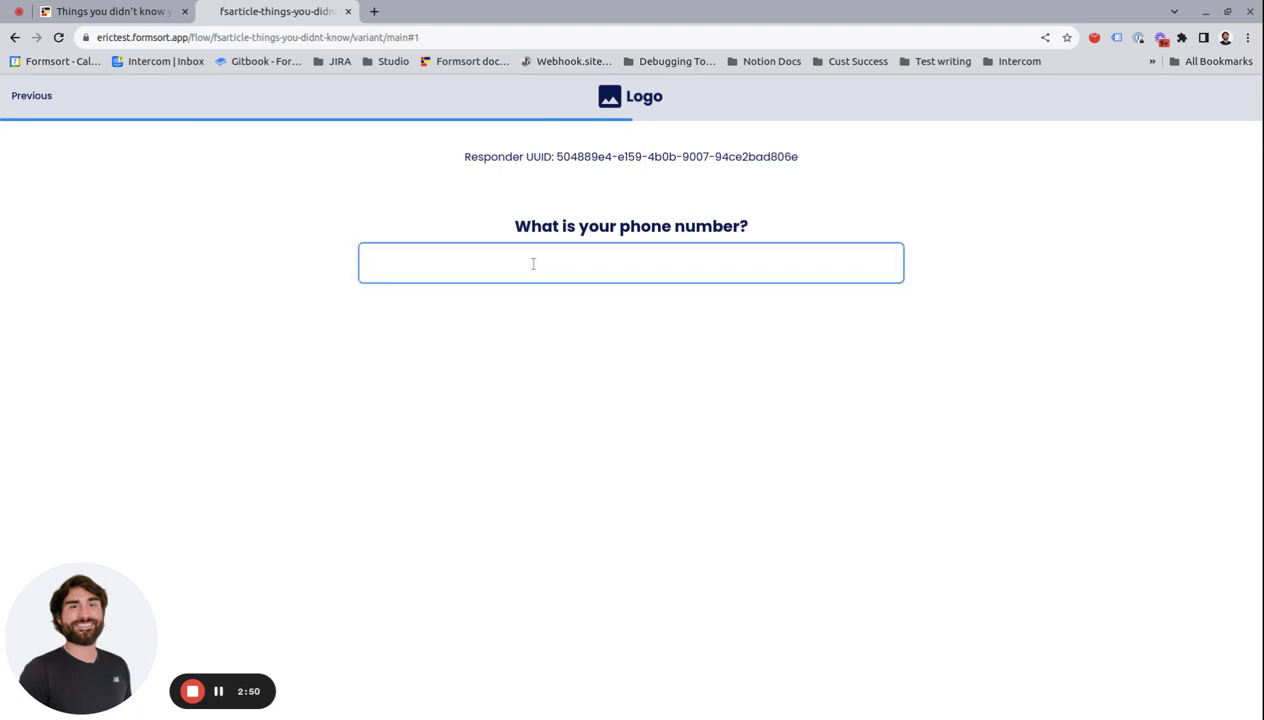
type("626) 262 - 6262")
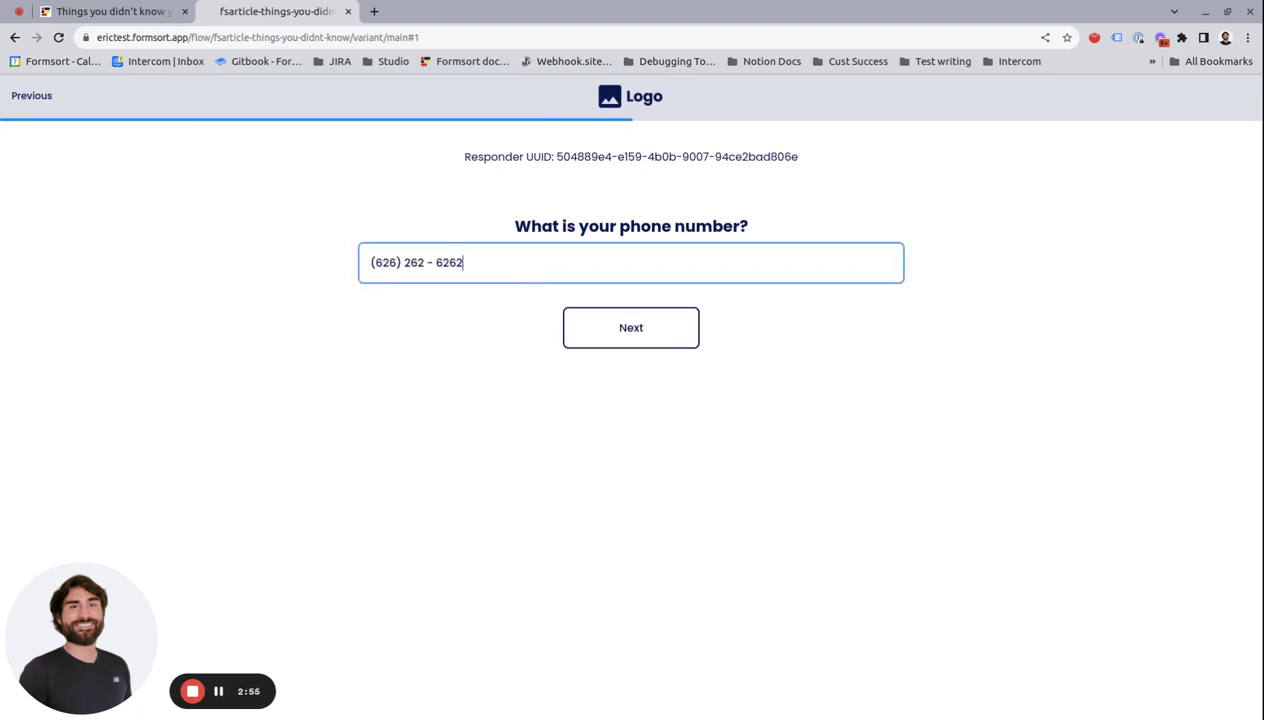
left_click(607, 337)
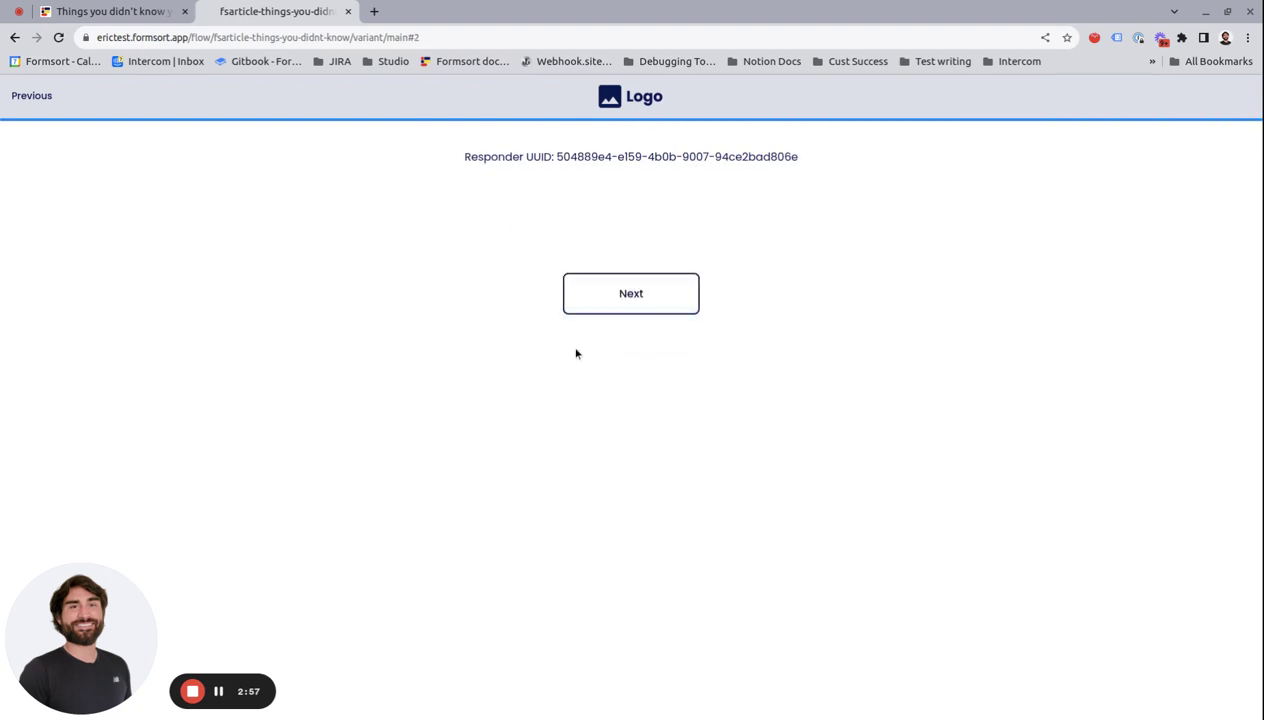
left_click(615, 305)
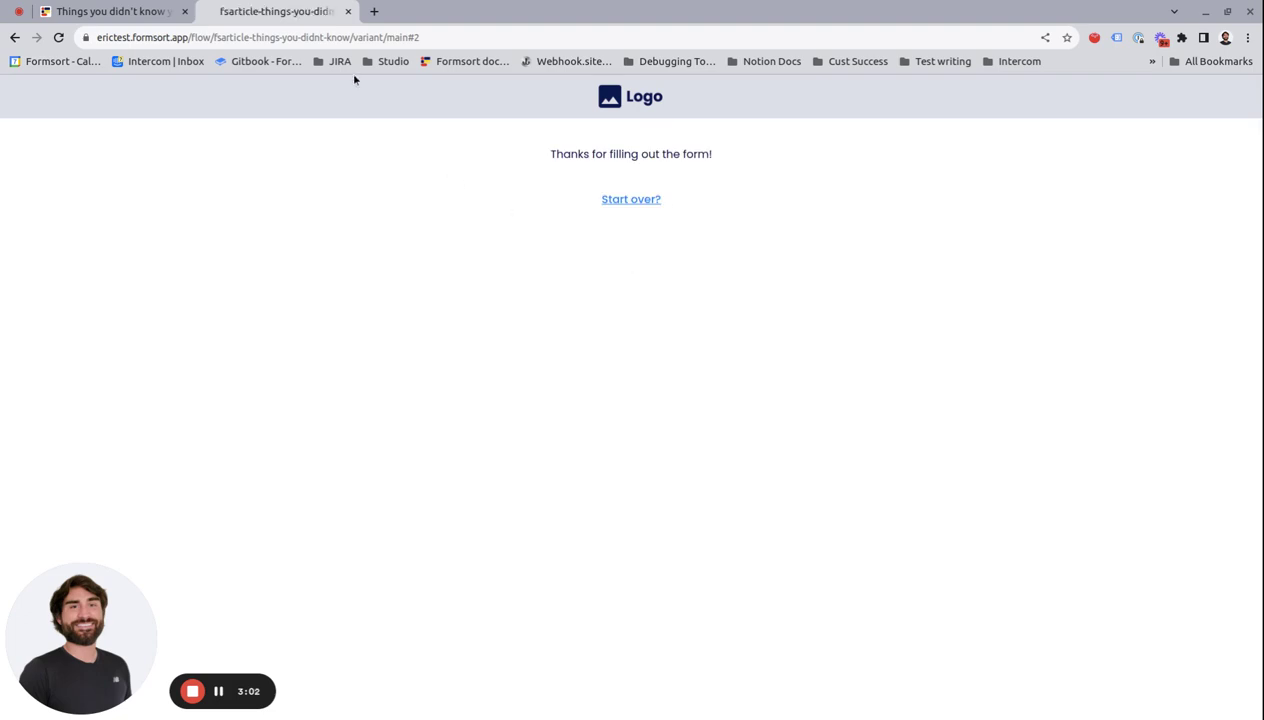
left_click(348, 12)
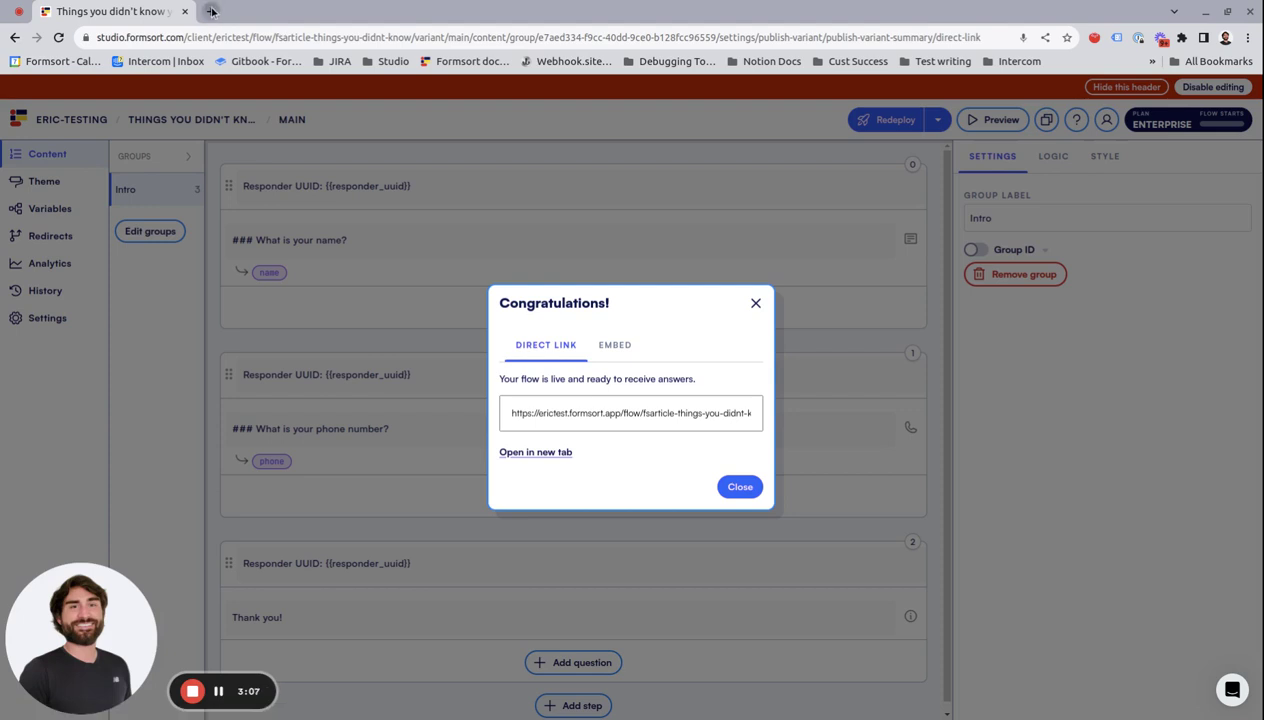
Step: Reopen the live flow to confirm the name field is empty, then return to Studio
left_click(207, 11)
key("ctrl+v")
key("Return")
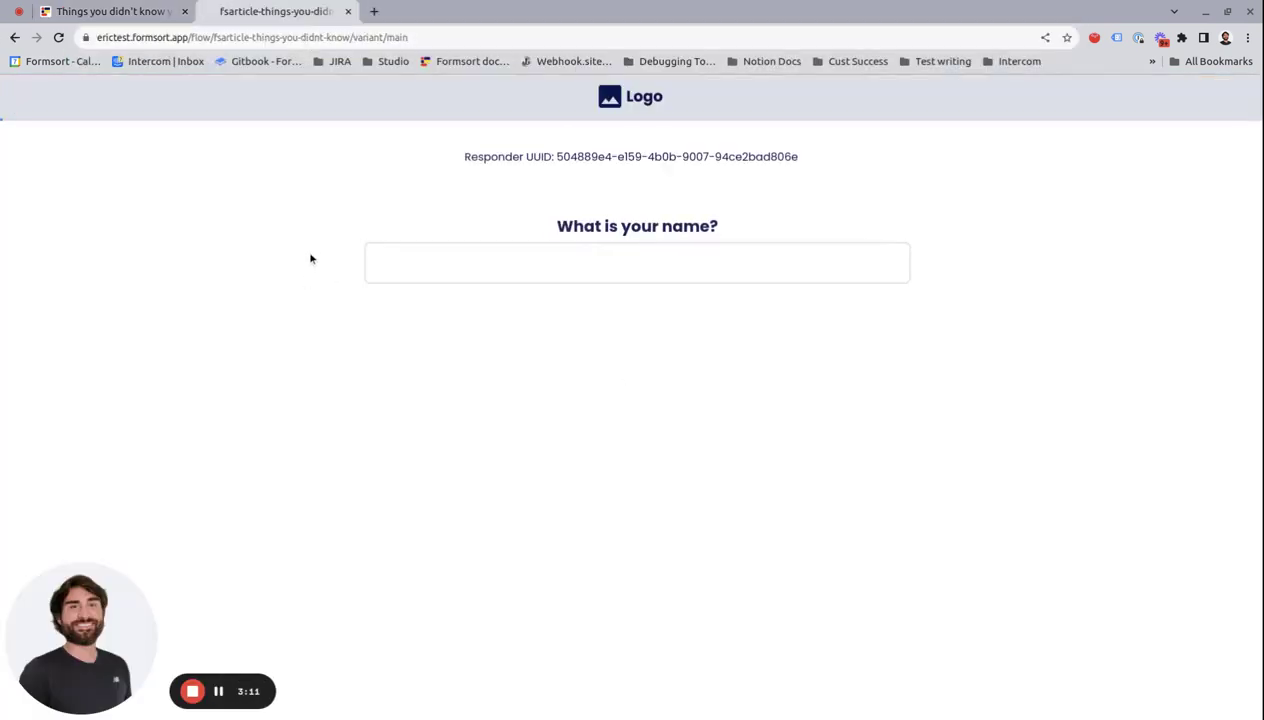
left_click_drag(555, 157, 813, 158)
left_click(616, 268)
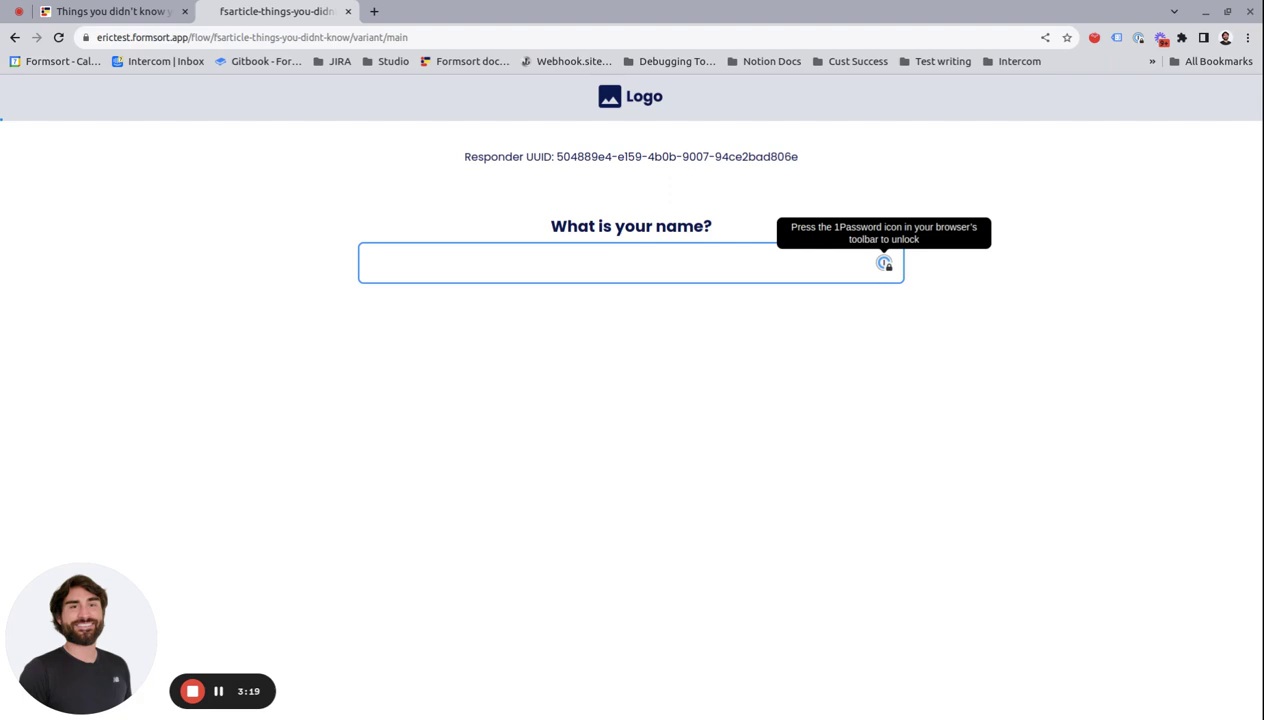
left_click(143, 14)
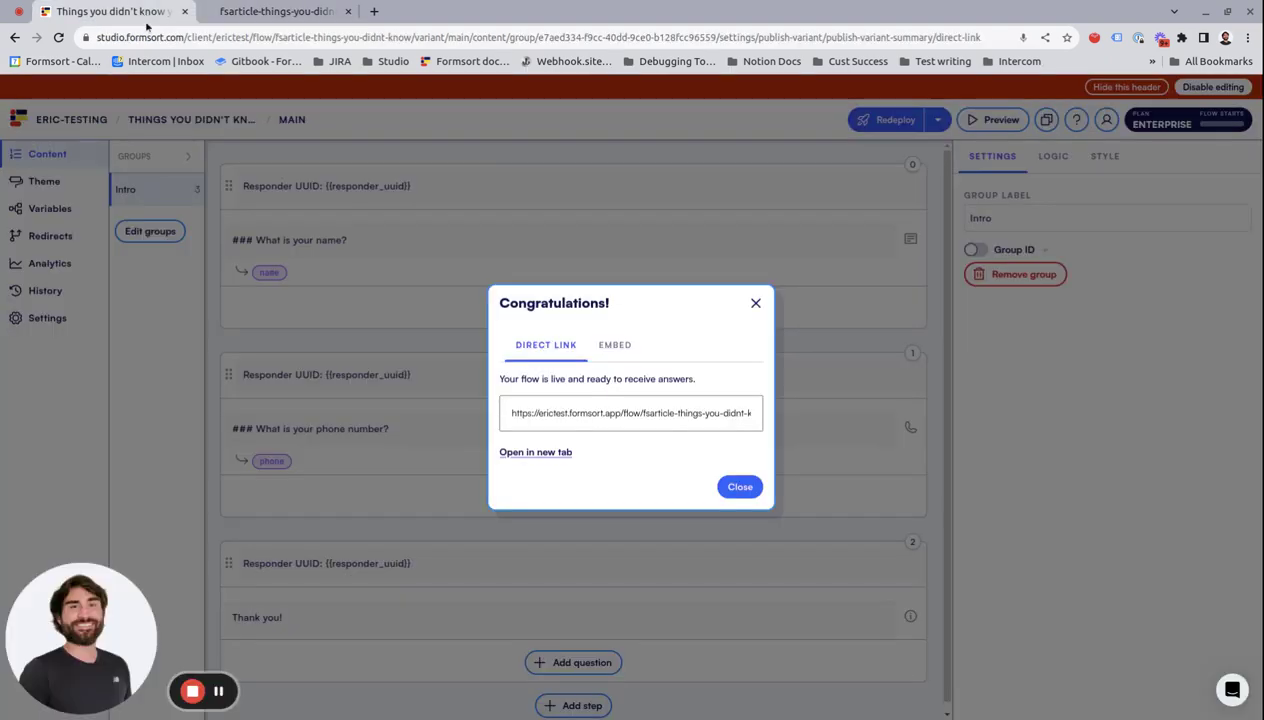
Step: Dismiss the deploy confirmation and set Returning Responder Behavior back to 'Start at furthest point'
left_click(749, 298)
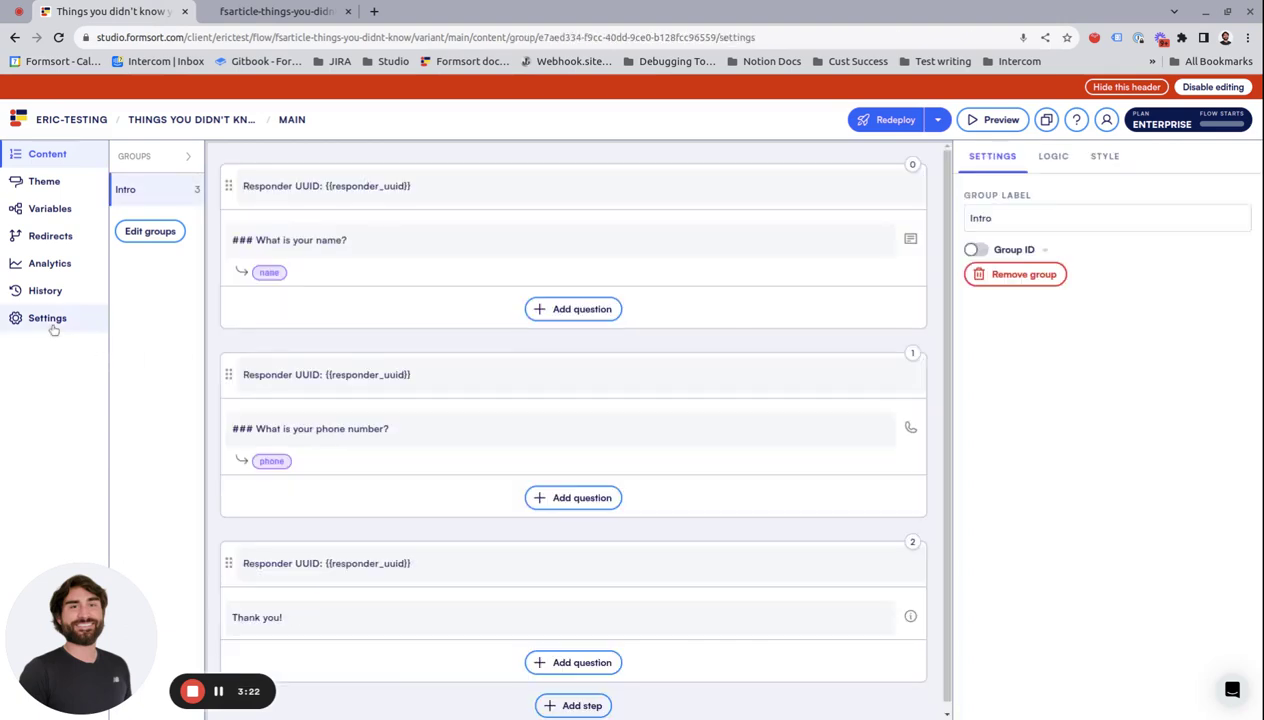
left_click(50, 318)
left_click(341, 226)
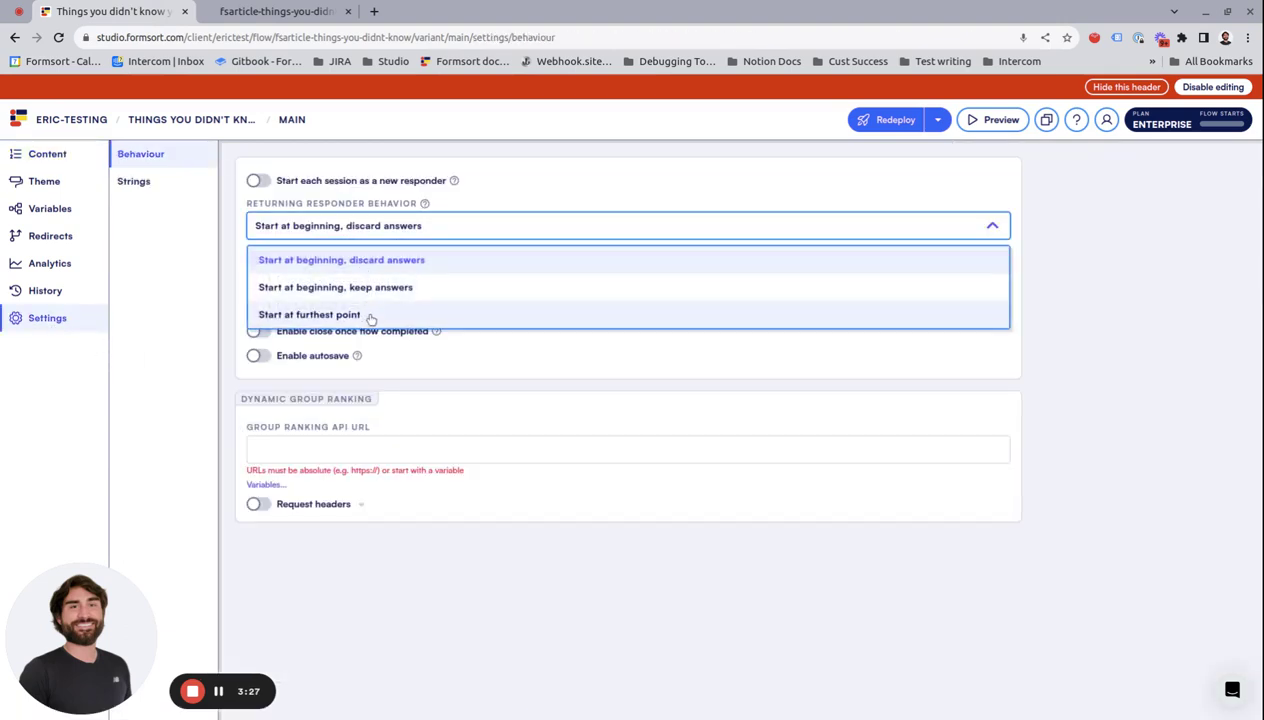
left_click(370, 316)
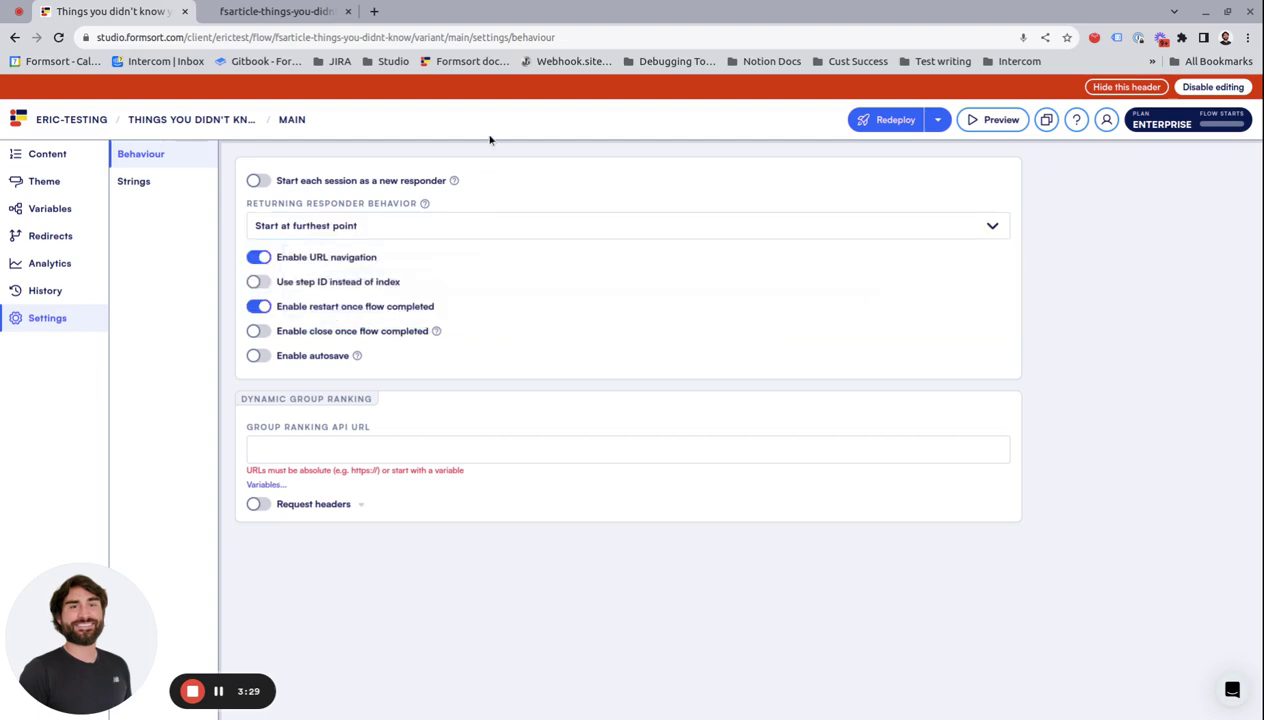